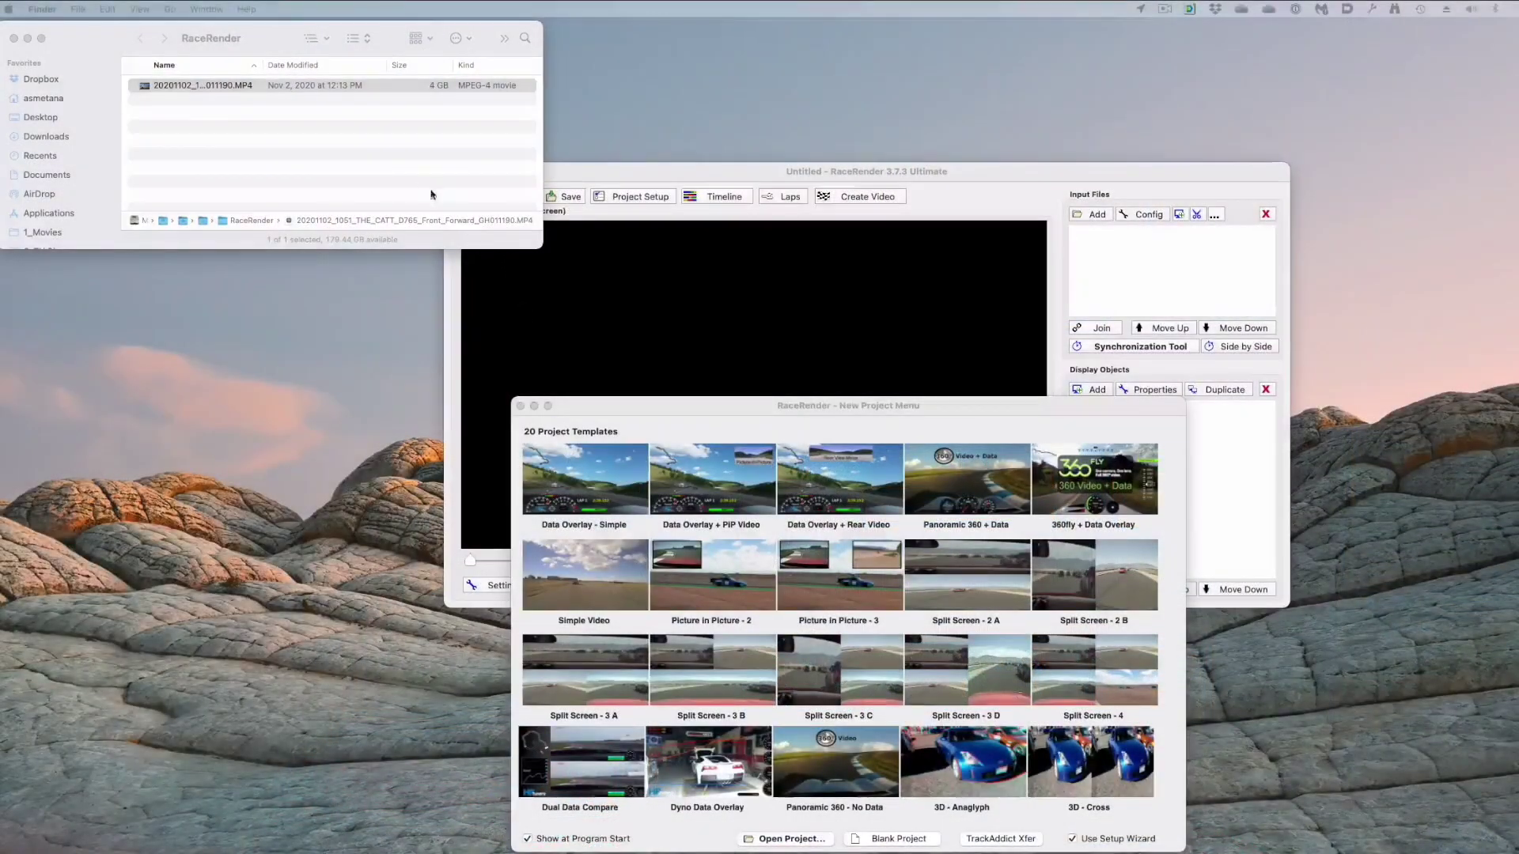
- Widen the RaceRender folder window to fit the long file name, and select the MP4 video file
{"action": "left_click", "coordinate": [403, 176]}
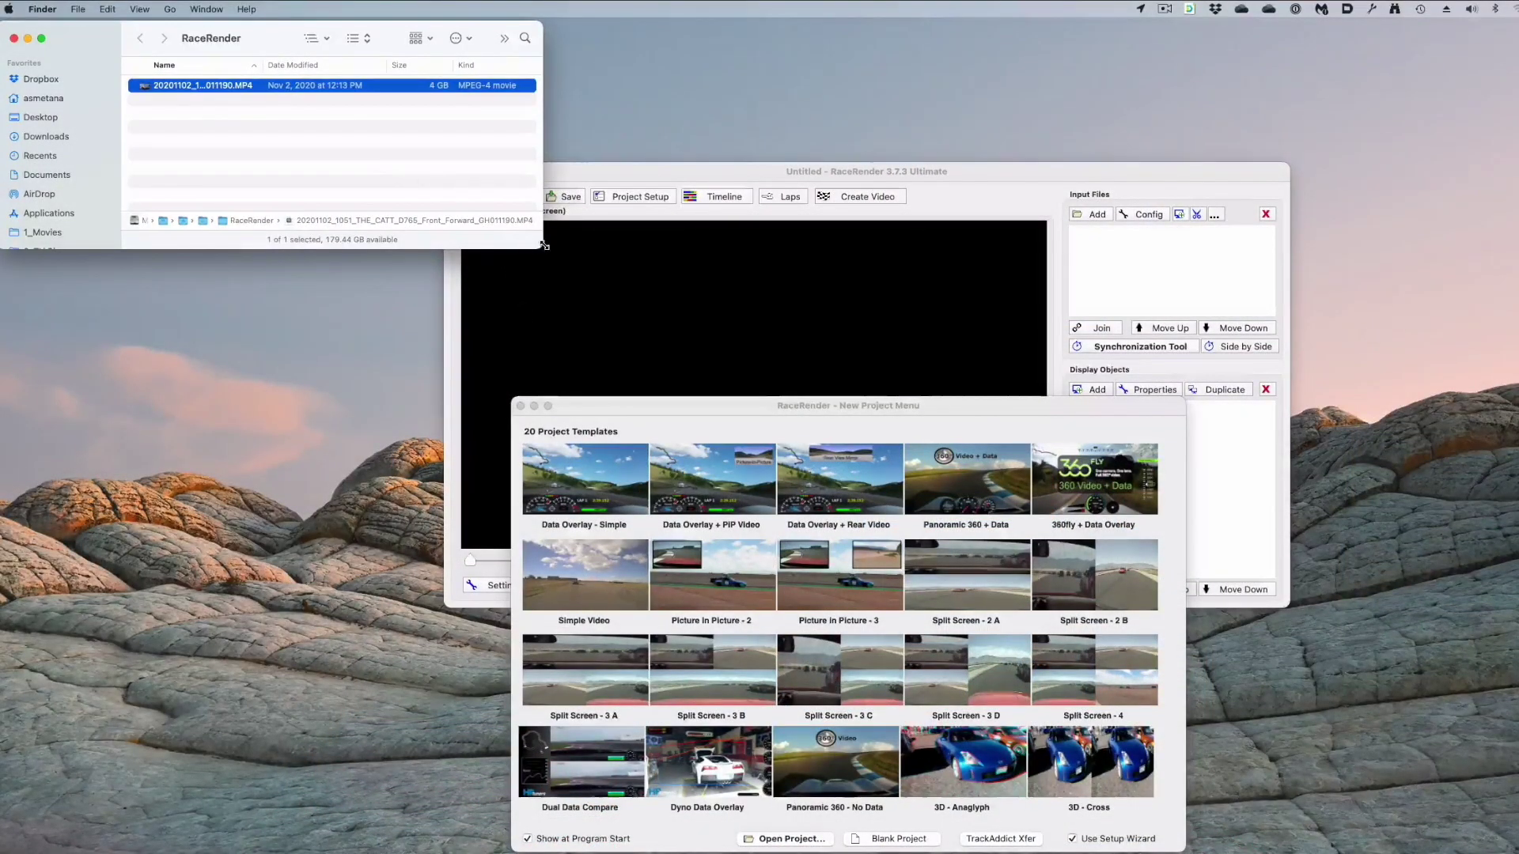
{"action": "left_click_drag", "start_coordinate": [544, 246], "coordinate": [691, 241]}
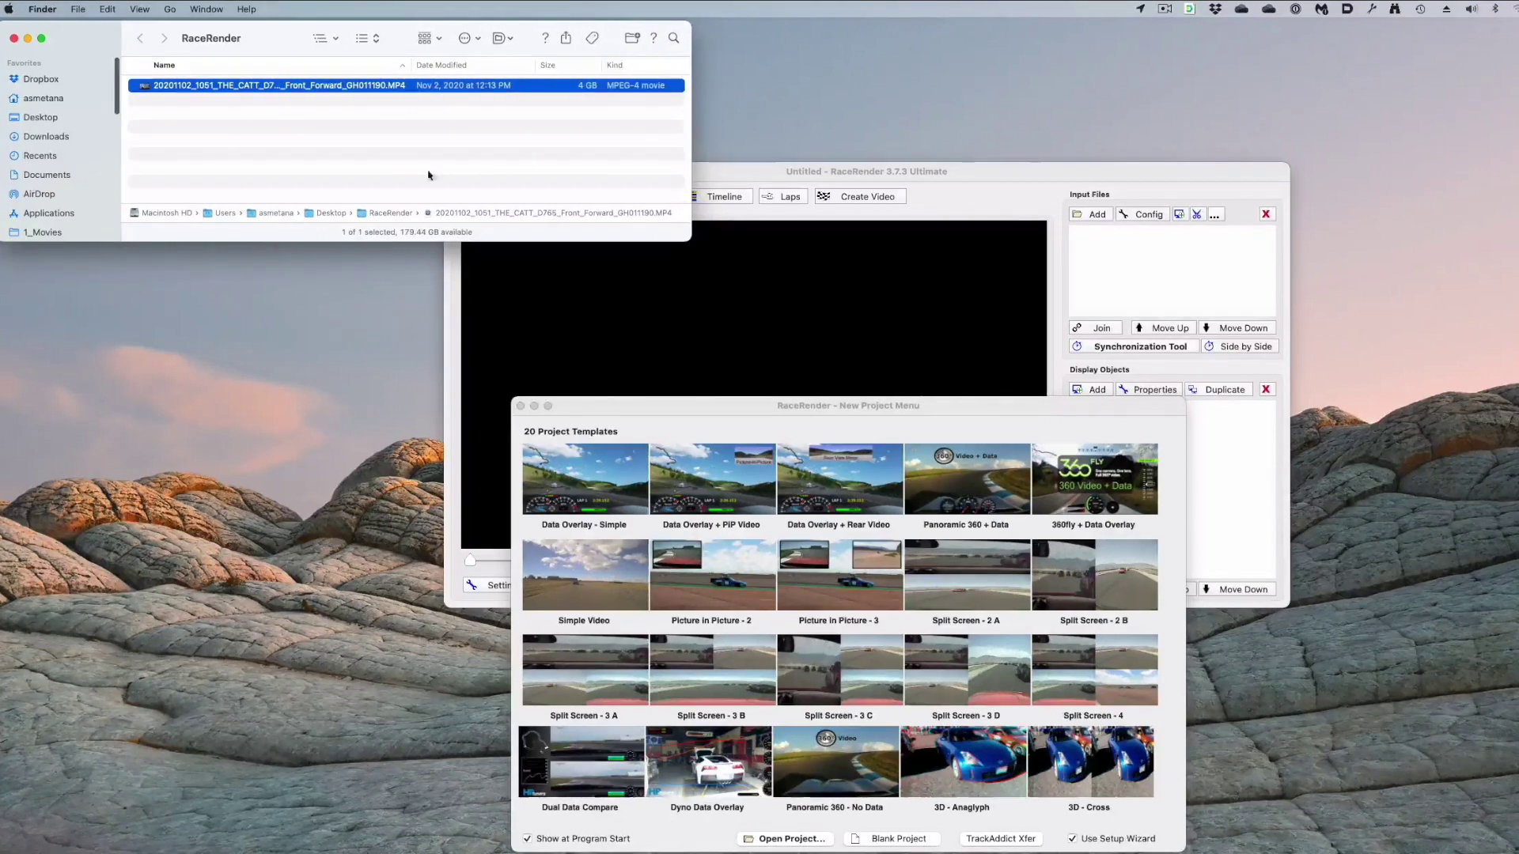
{"action": "left_click", "coordinate": [276, 84]}
{"action": "key", "text": "Escape"}
{"action": "left_click", "coordinate": [237, 89]}
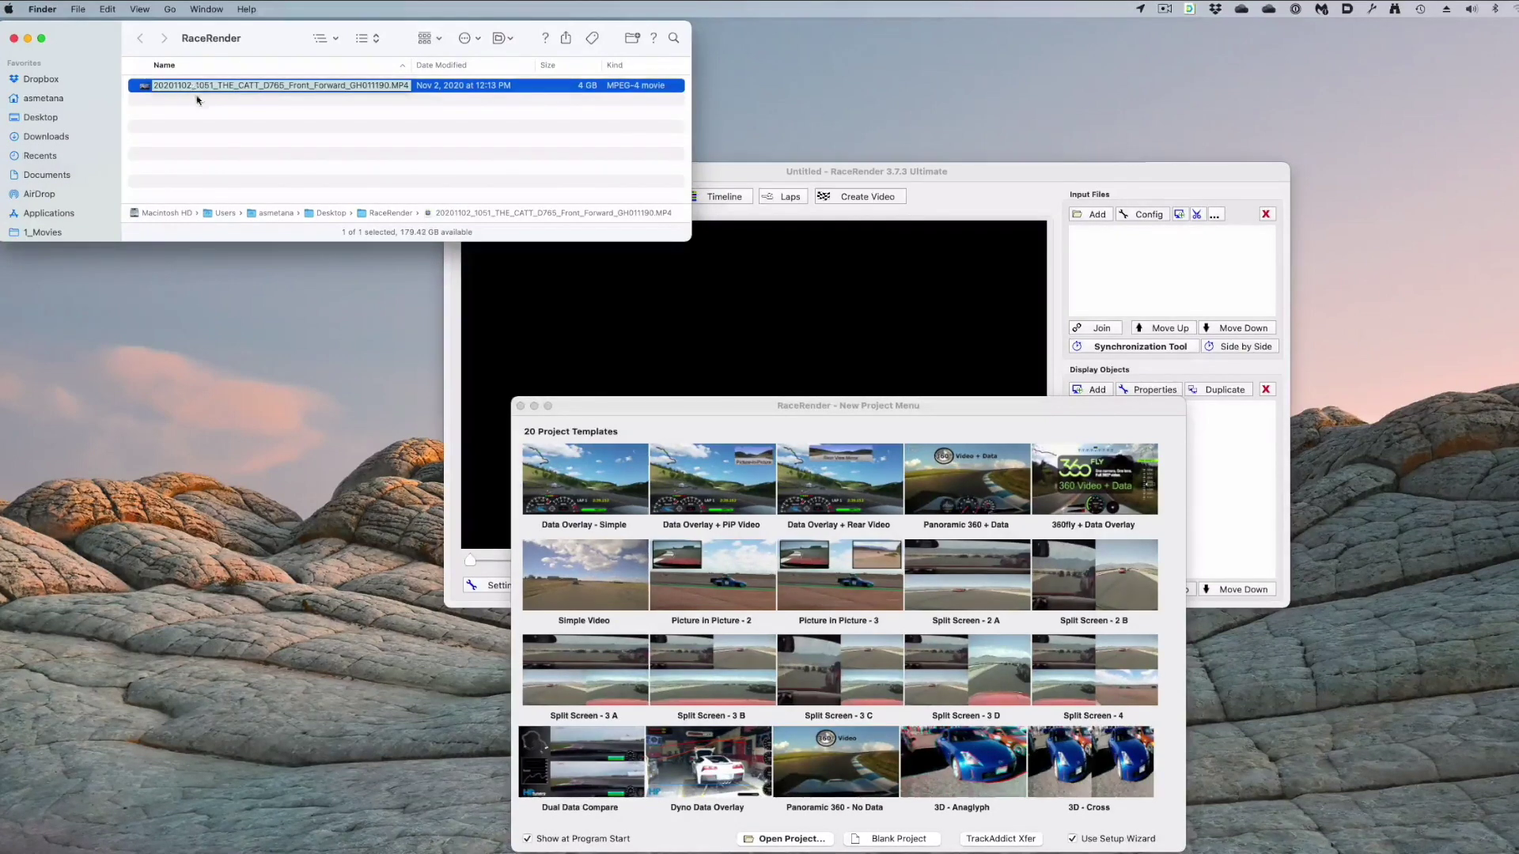
{"action": "left_click", "coordinate": [241, 127]}
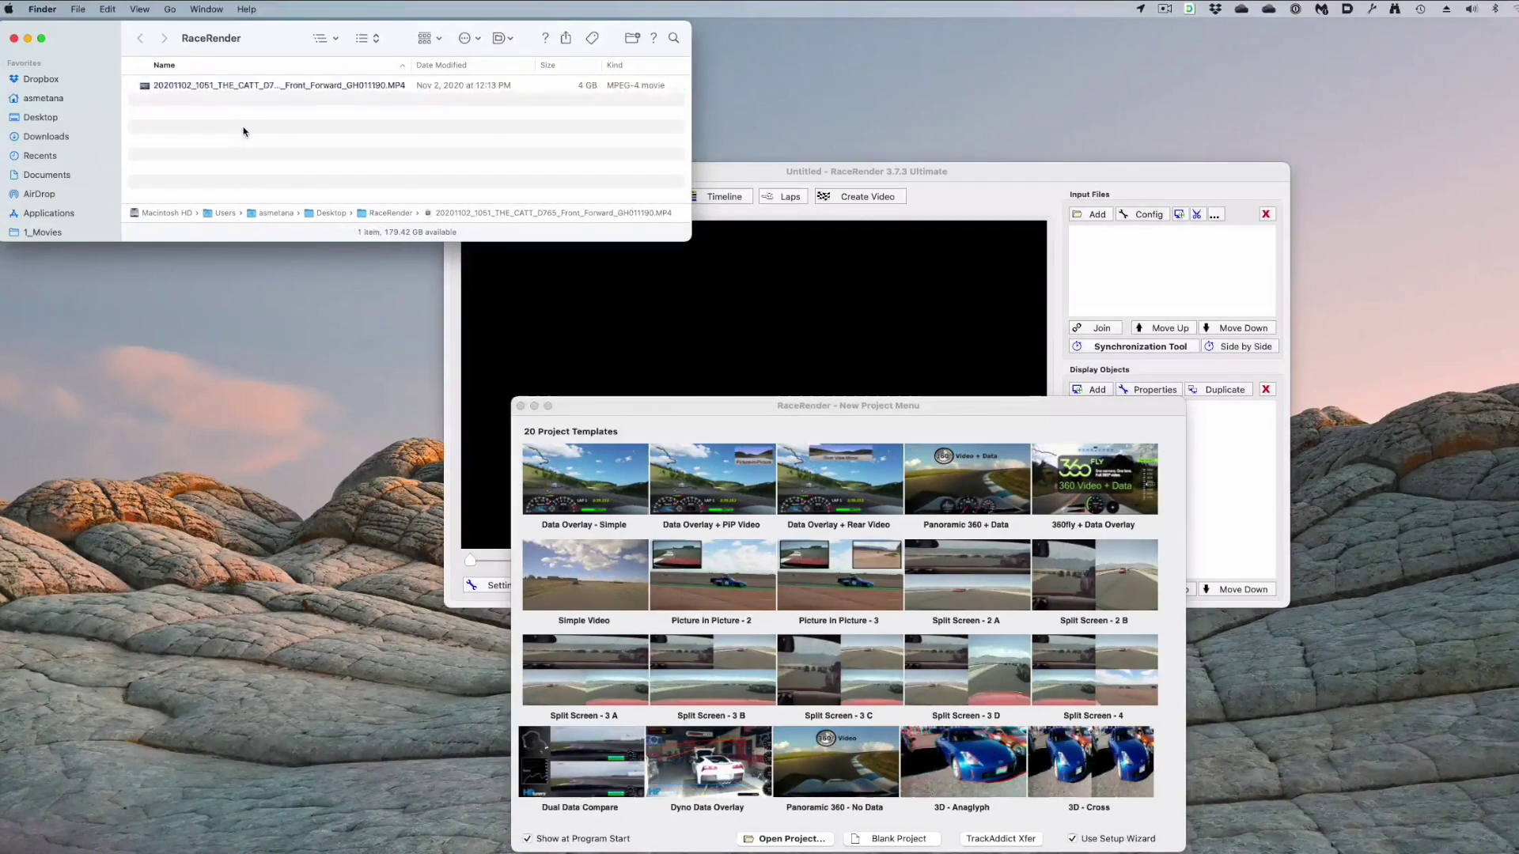
{"action": "left_click", "coordinate": [210, 88]}
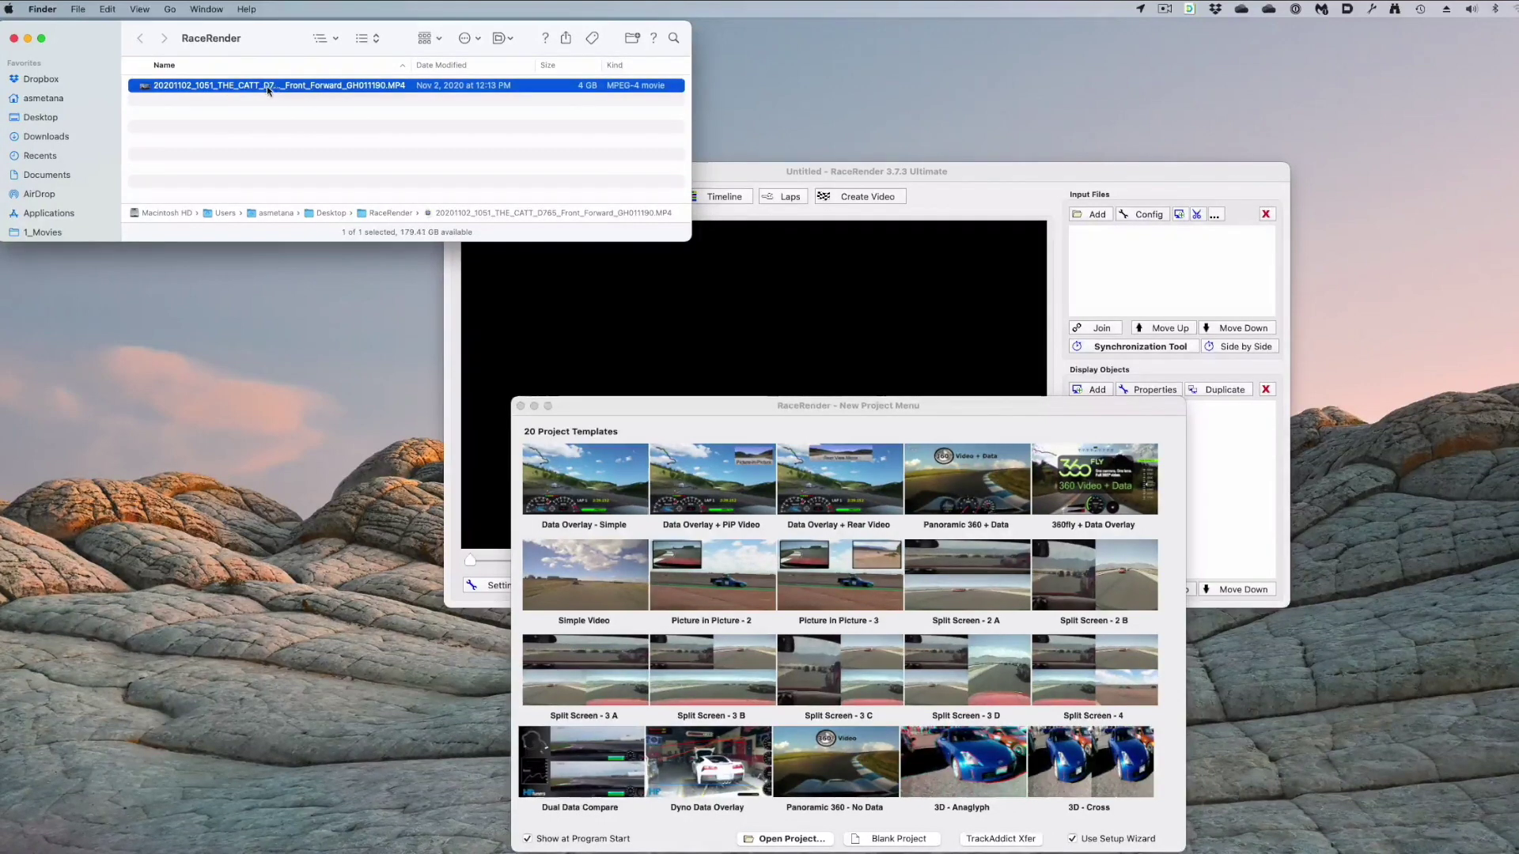
- Examine the parts of the MP4's file name: date, time, track, bike, camera position, direction and original GoPro file number
{"action": "left_click", "coordinate": [163, 90]}
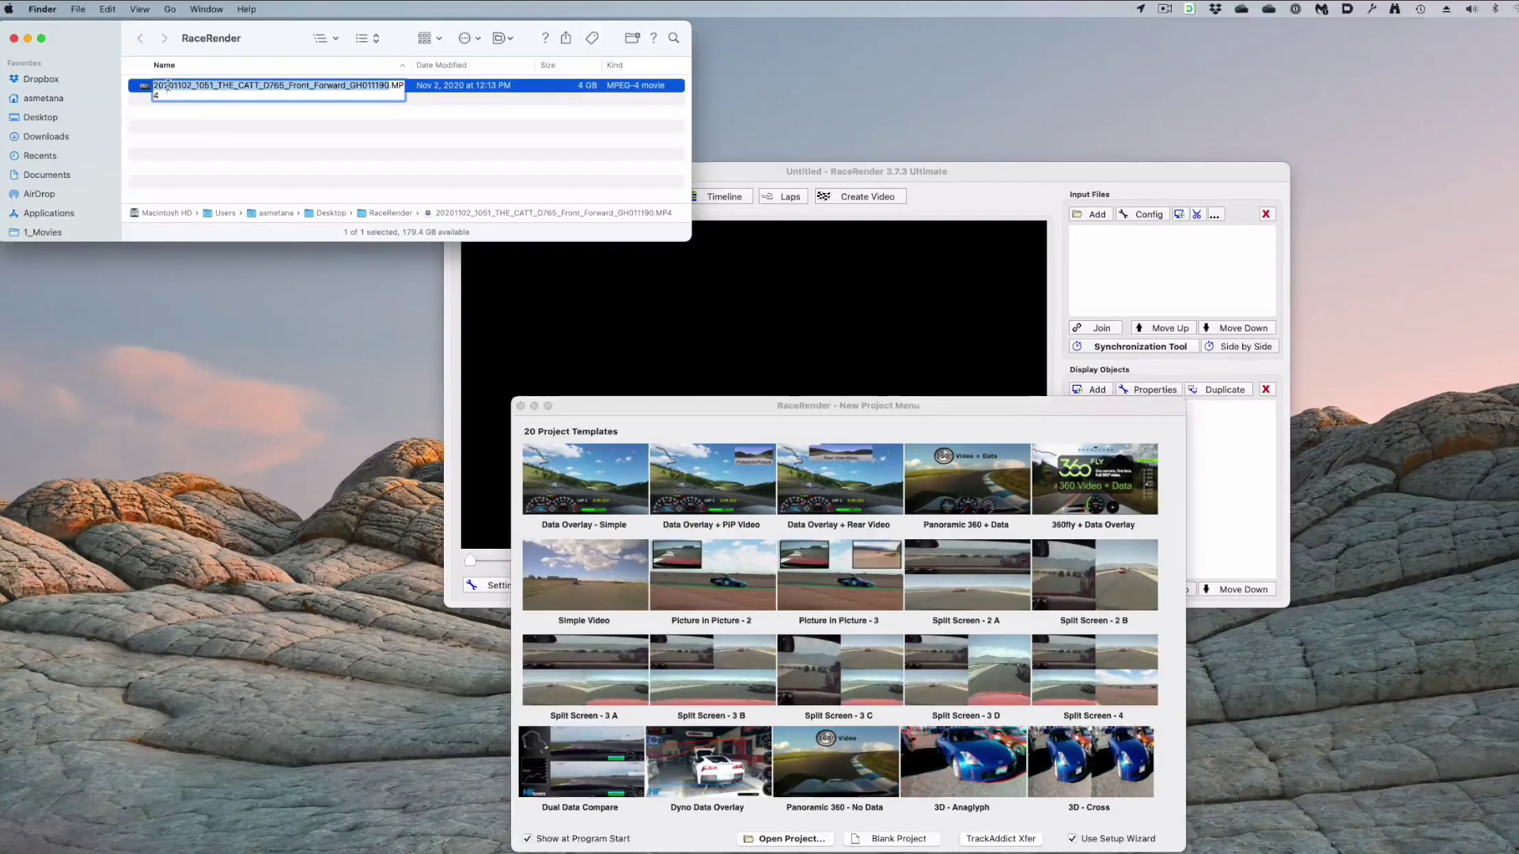
{"action": "left_click", "coordinate": [219, 86]}
{"action": "left_click_drag", "start_coordinate": [230, 86], "coordinate": [283, 84]}
{"action": "left_click", "coordinate": [239, 87]}
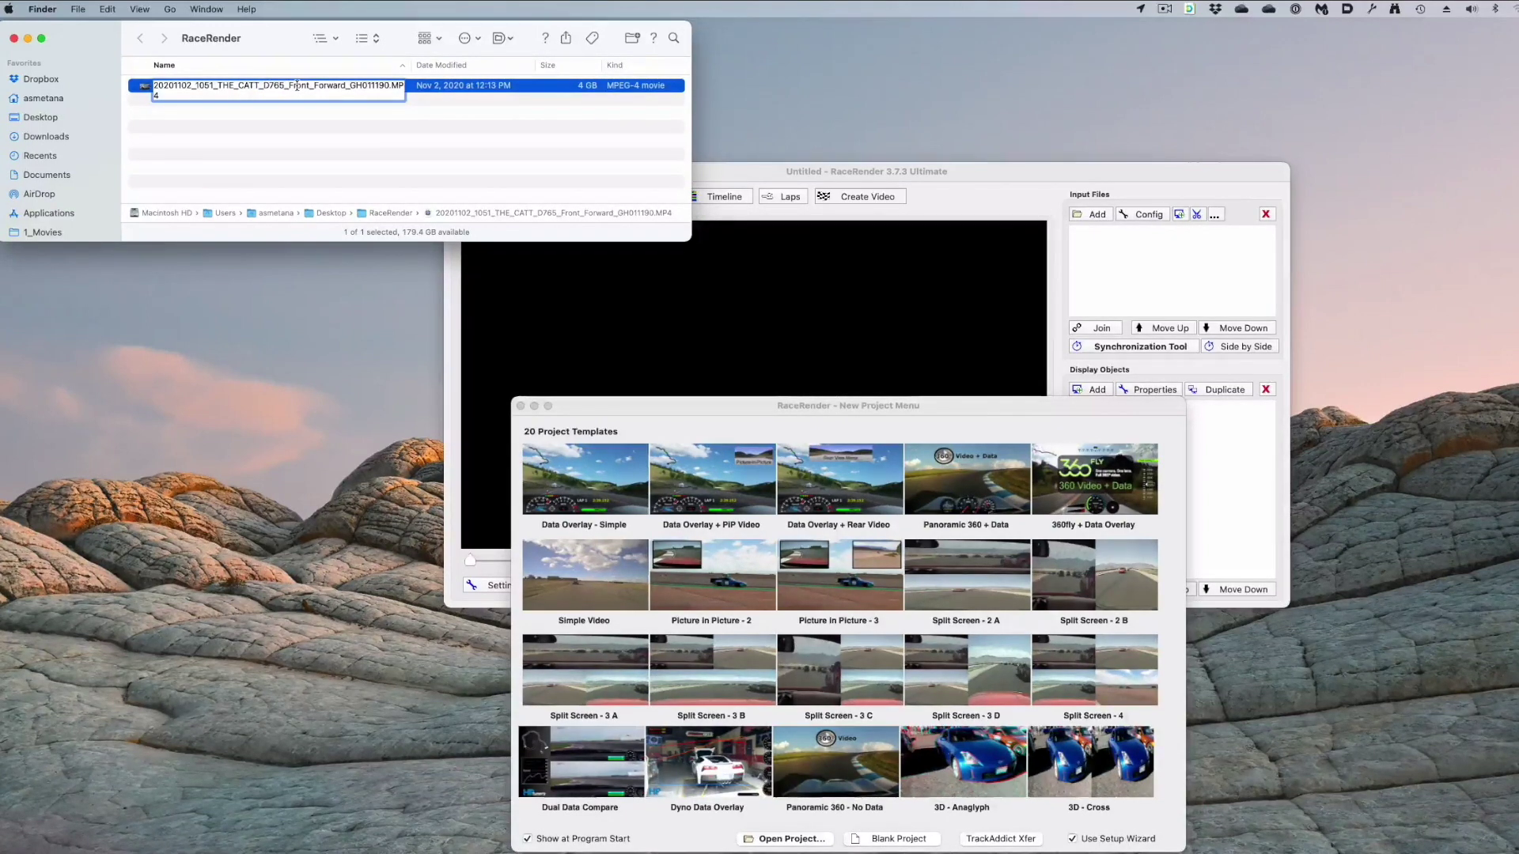
{"action": "left_click_drag", "start_coordinate": [291, 87], "coordinate": [309, 87]}
{"action": "left_click_drag", "start_coordinate": [327, 85], "coordinate": [341, 87]}
{"action": "left_click_drag", "start_coordinate": [349, 86], "coordinate": [387, 86]}
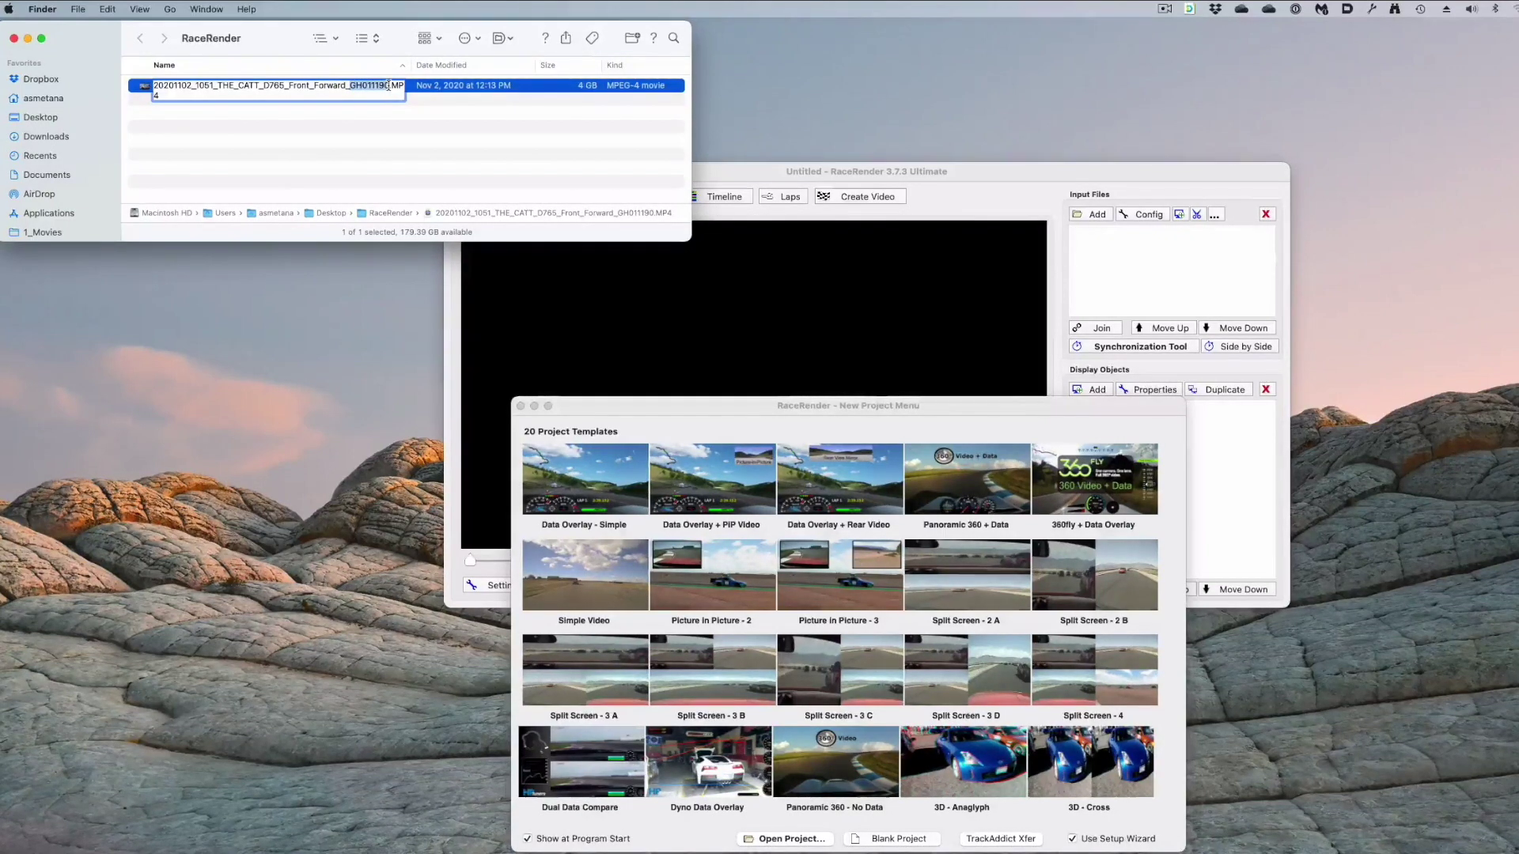
{"action": "key", "text": "Return"}
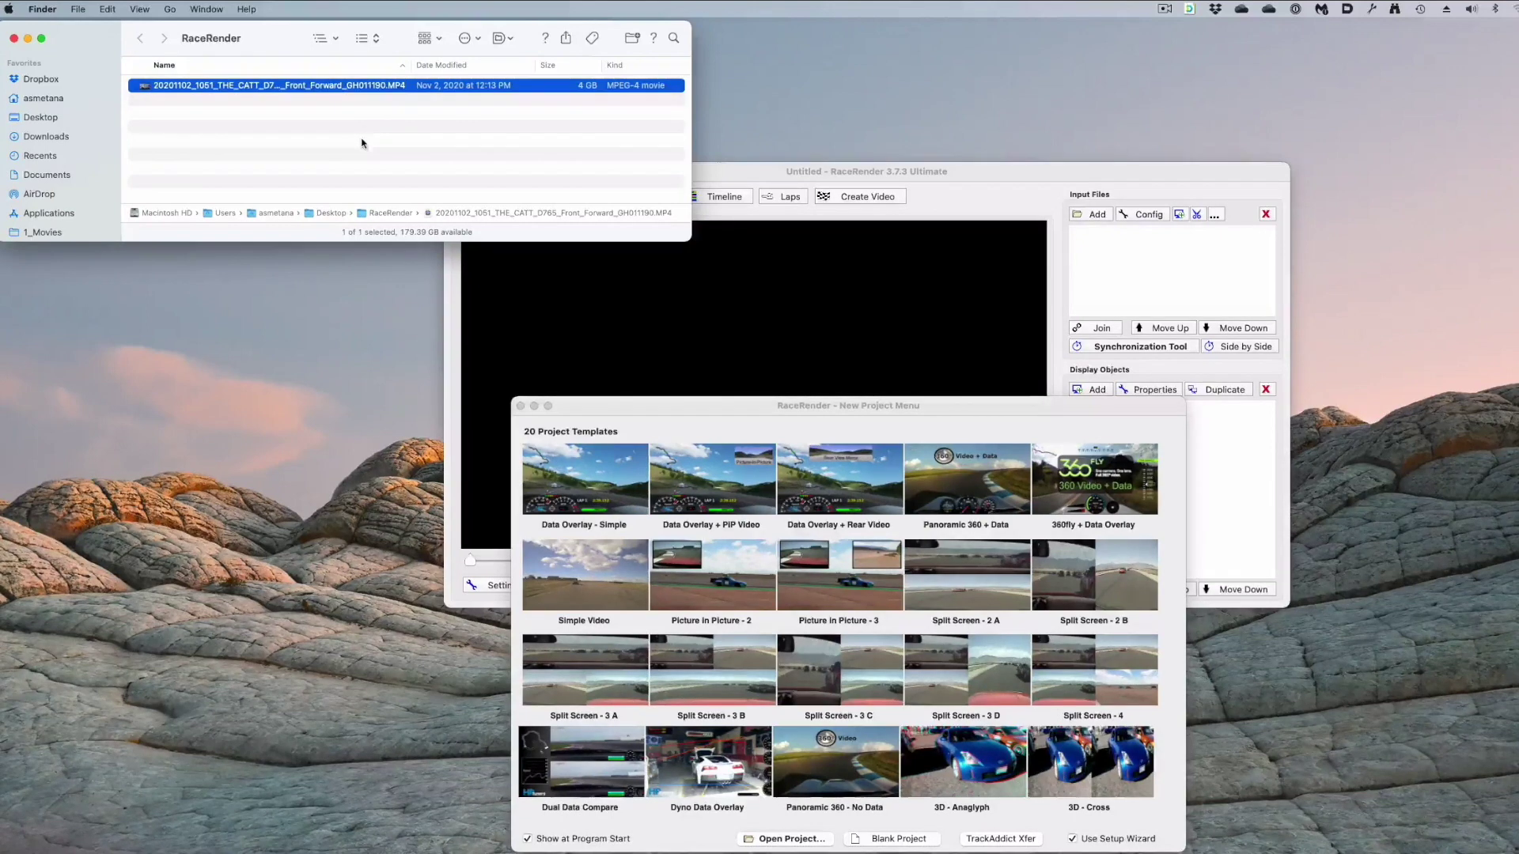
{"action": "left_click", "coordinate": [229, 83]}
{"action": "key", "text": "Return"}
- Switch to RaceRender's New Project Menu and start a project from the Data Overlay - Simple template
{"action": "left_click", "coordinate": [706, 415]}
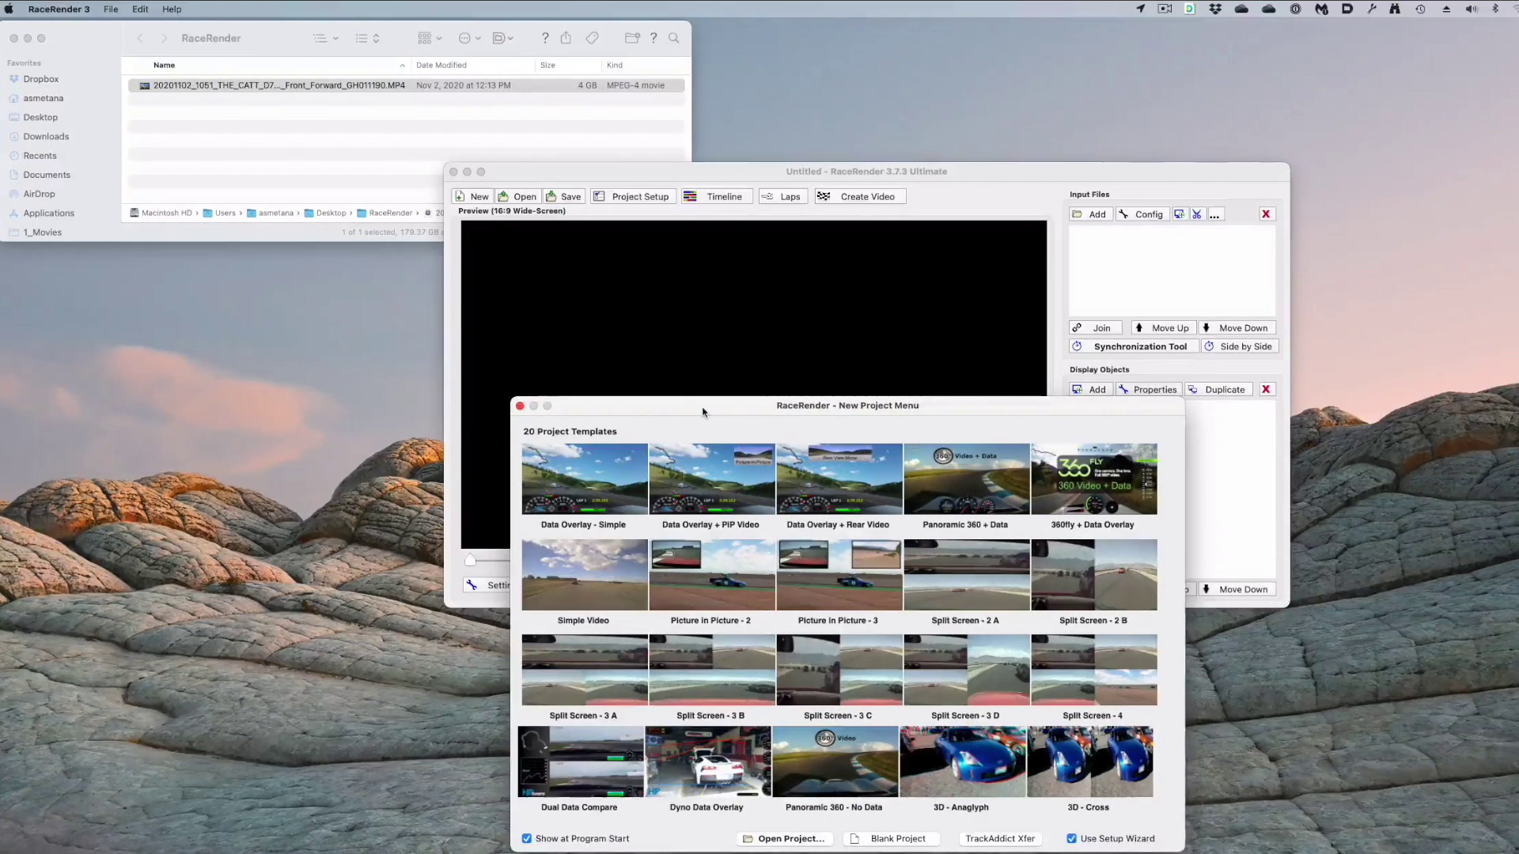
{"action": "left_click_drag", "start_coordinate": [703, 411], "coordinate": [587, 303]}
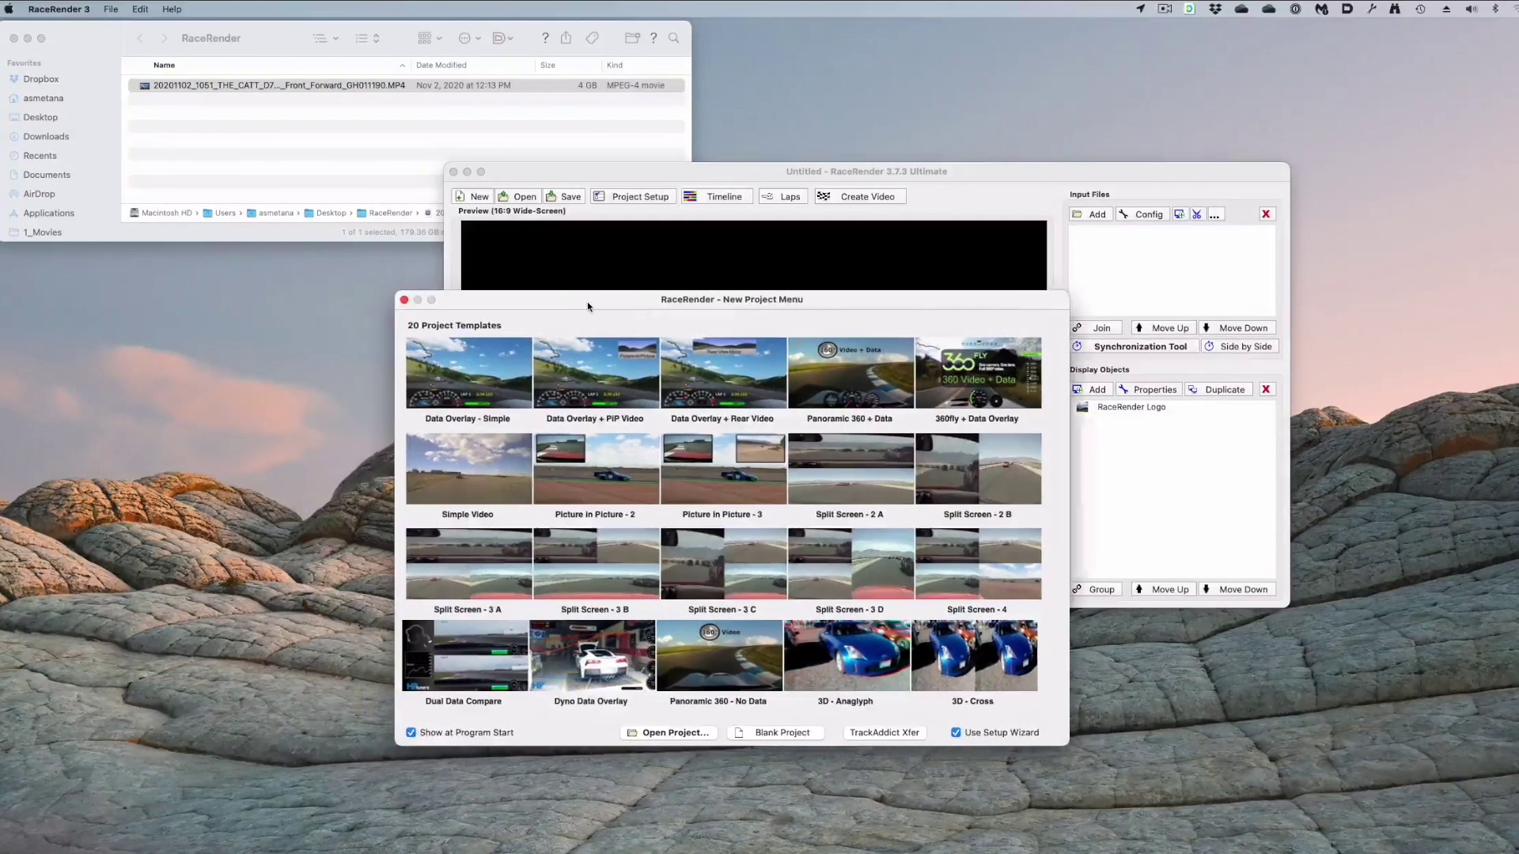
{"action": "left_click", "coordinate": [469, 380]}
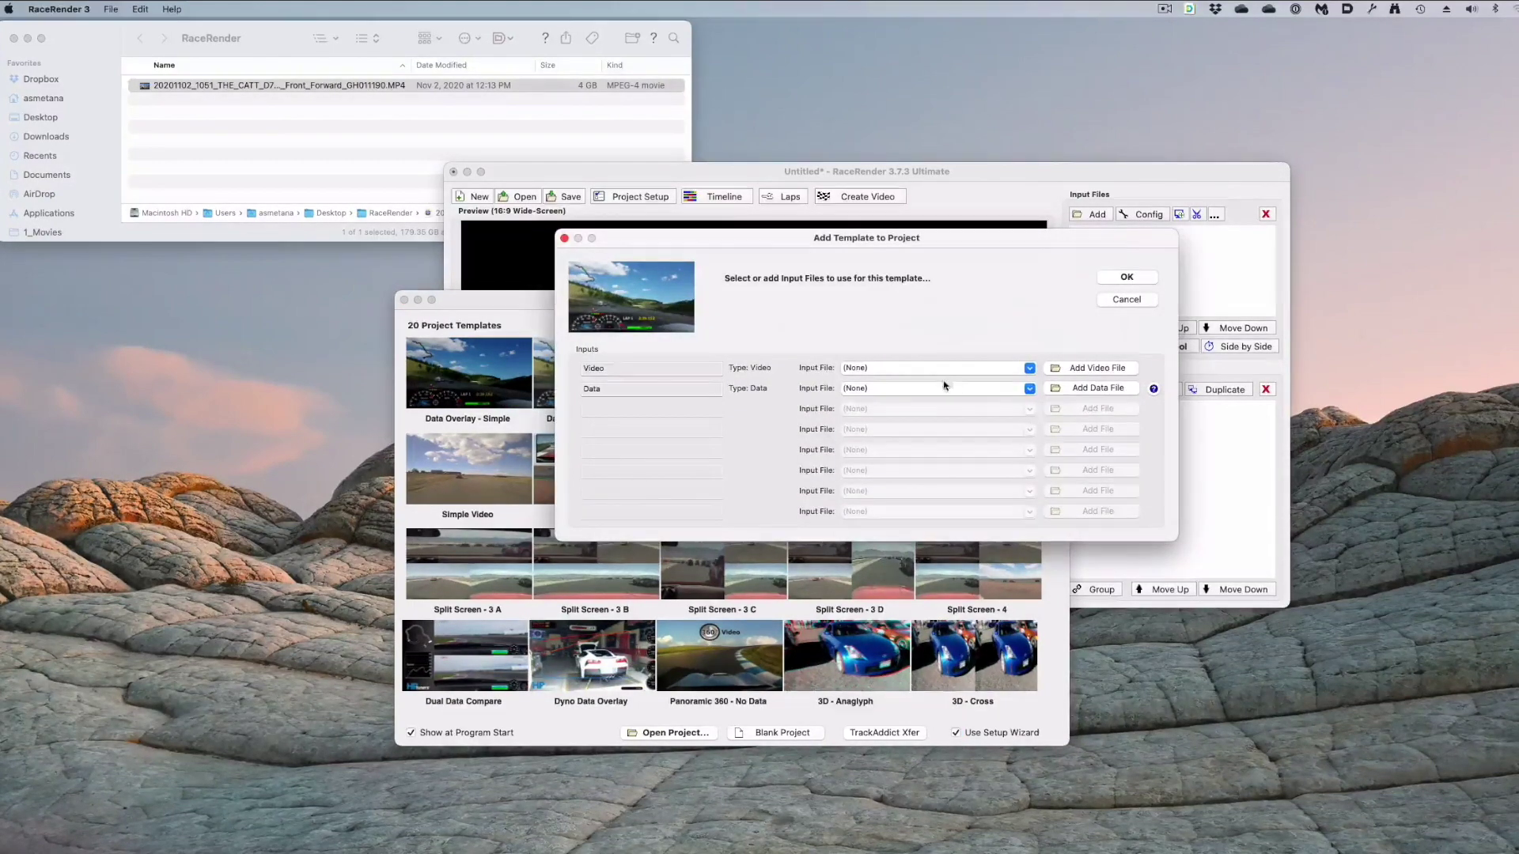
- Add 20201102_1051_THE_CATT_D765_Front_Forward_GH011190.MP4 as the template's video input
{"action": "left_click", "coordinate": [1029, 368]}
{"action": "left_click", "coordinate": [1028, 369]}
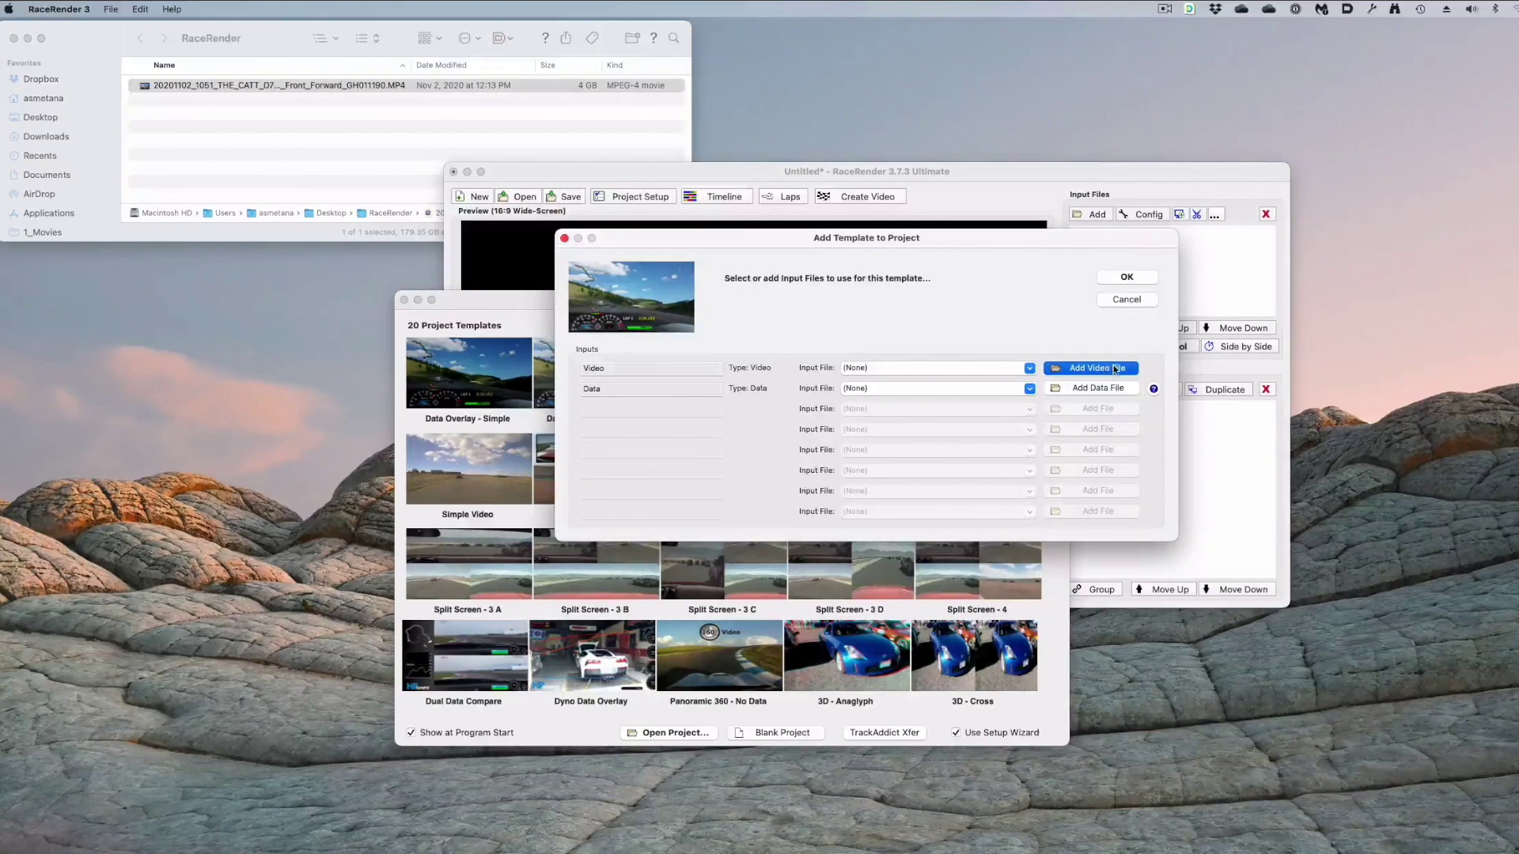
{"action": "left_click", "coordinate": [1092, 368]}
{"action": "left_click_drag", "start_coordinate": [172, 38], "coordinate": [801, 354]}
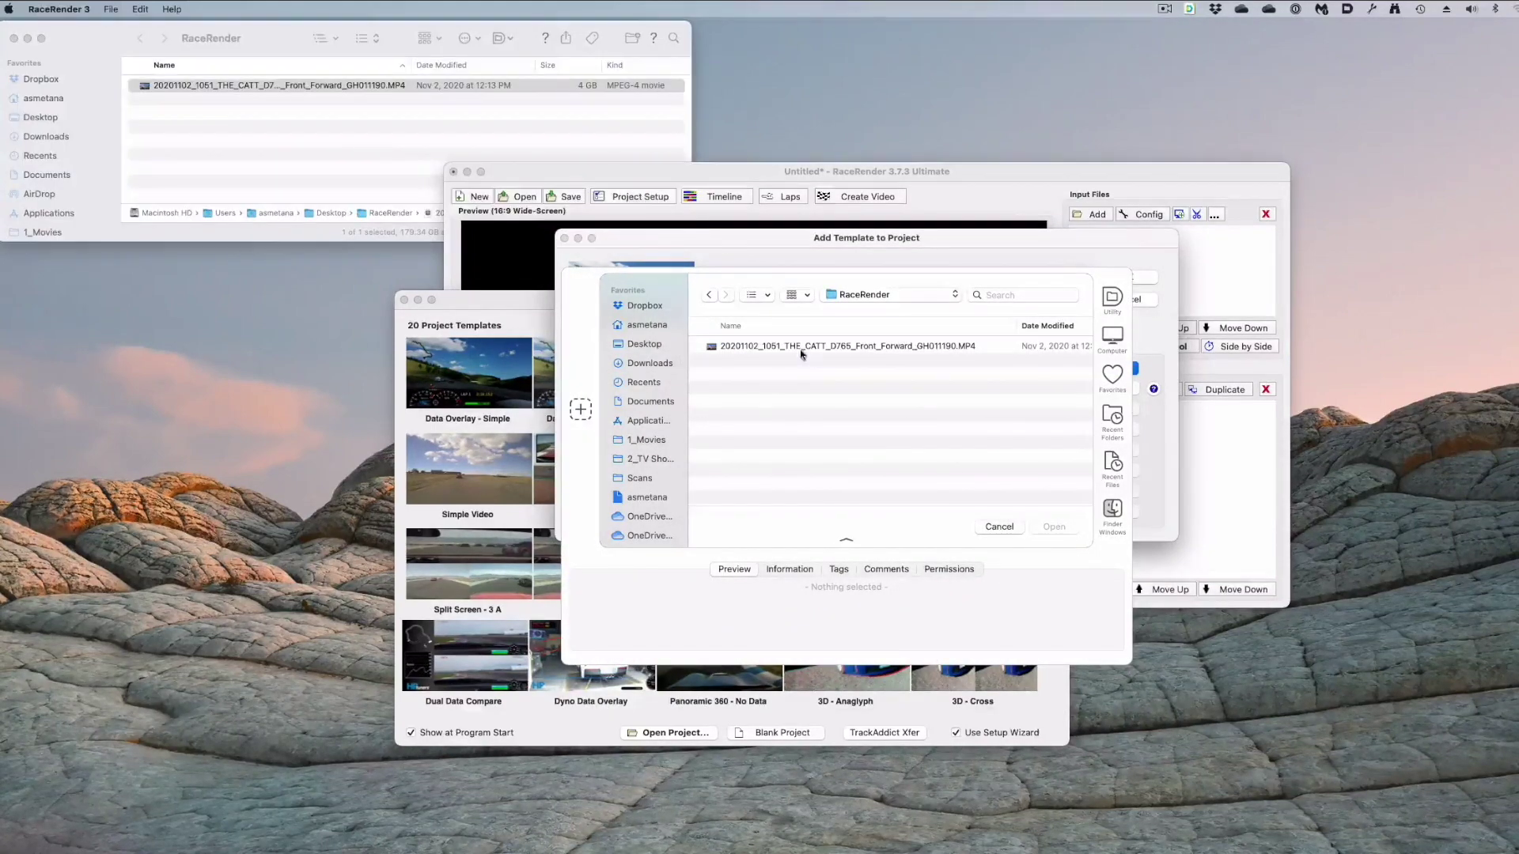
{"action": "double_click", "coordinate": [837, 348]}
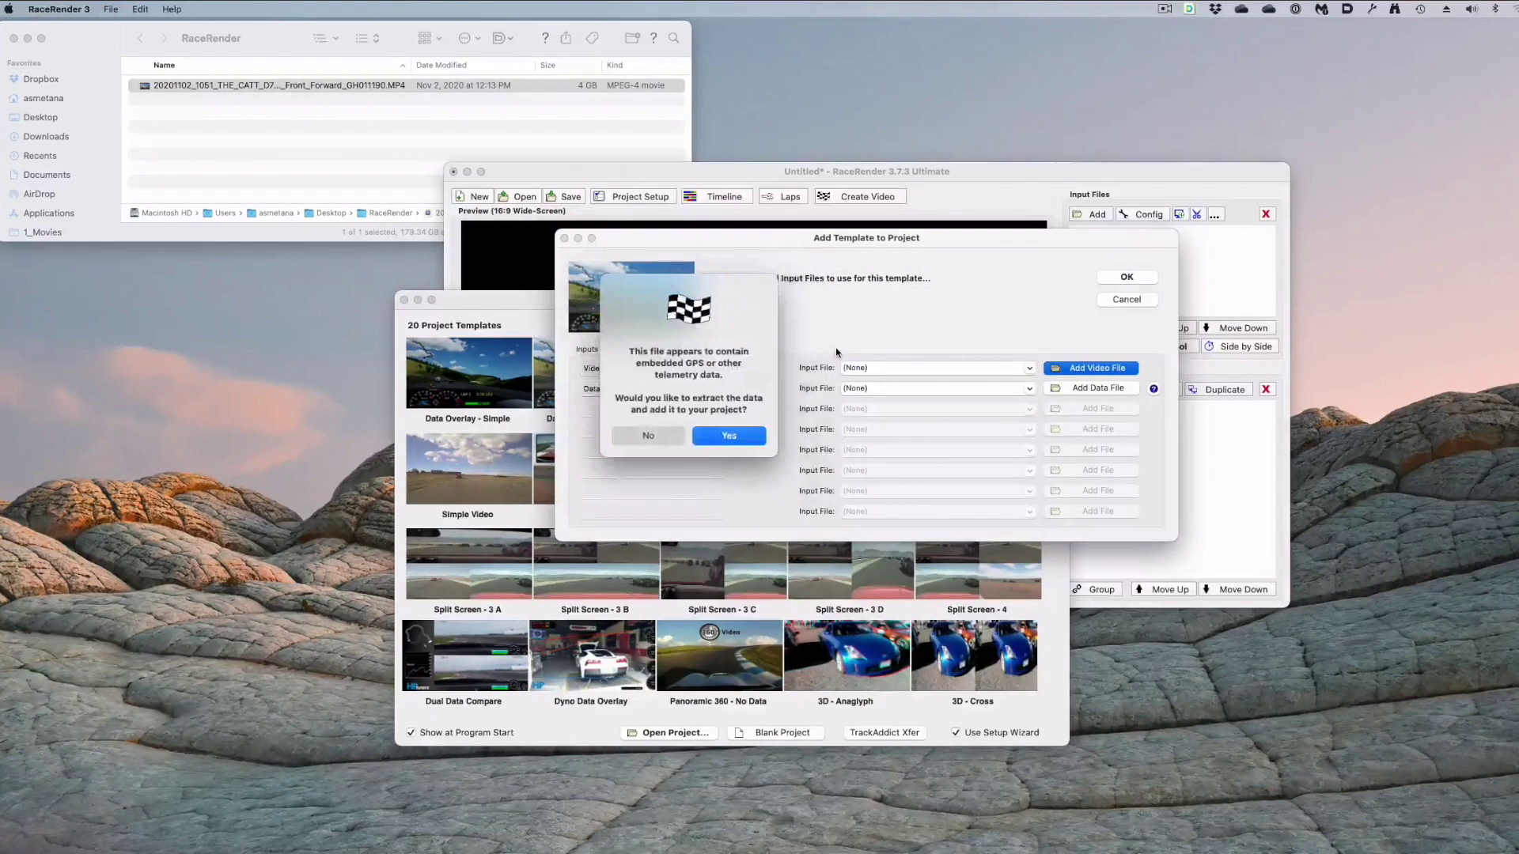
- Extract the video's embedded GPS and telemetry data into the project, and accept the video and data inputs for the template
{"action": "left_click_drag", "start_coordinate": [631, 350], "coordinate": [724, 376]}
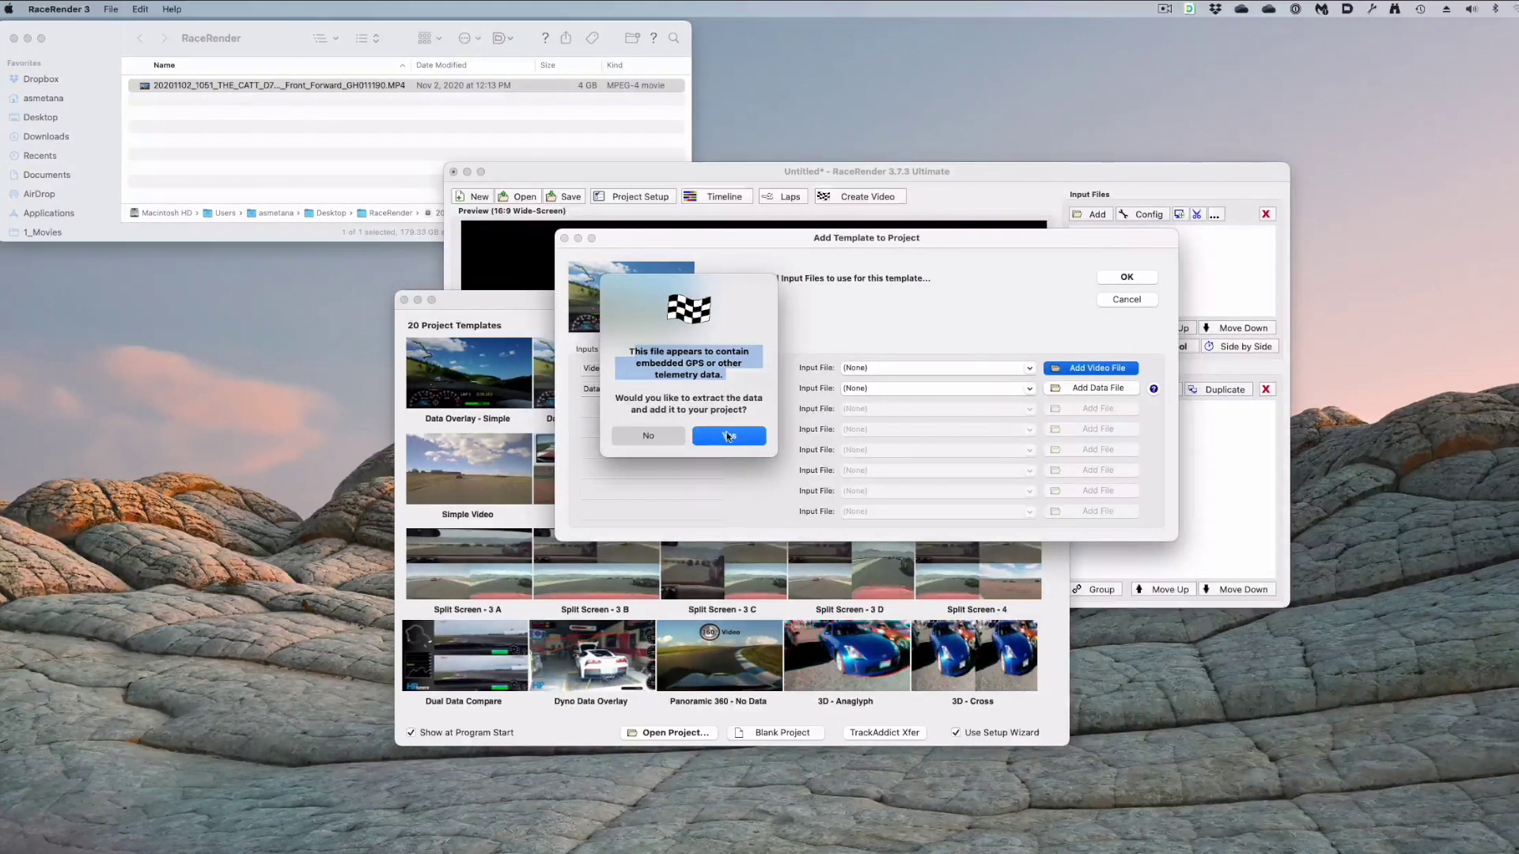
{"action": "left_click", "coordinate": [729, 438]}
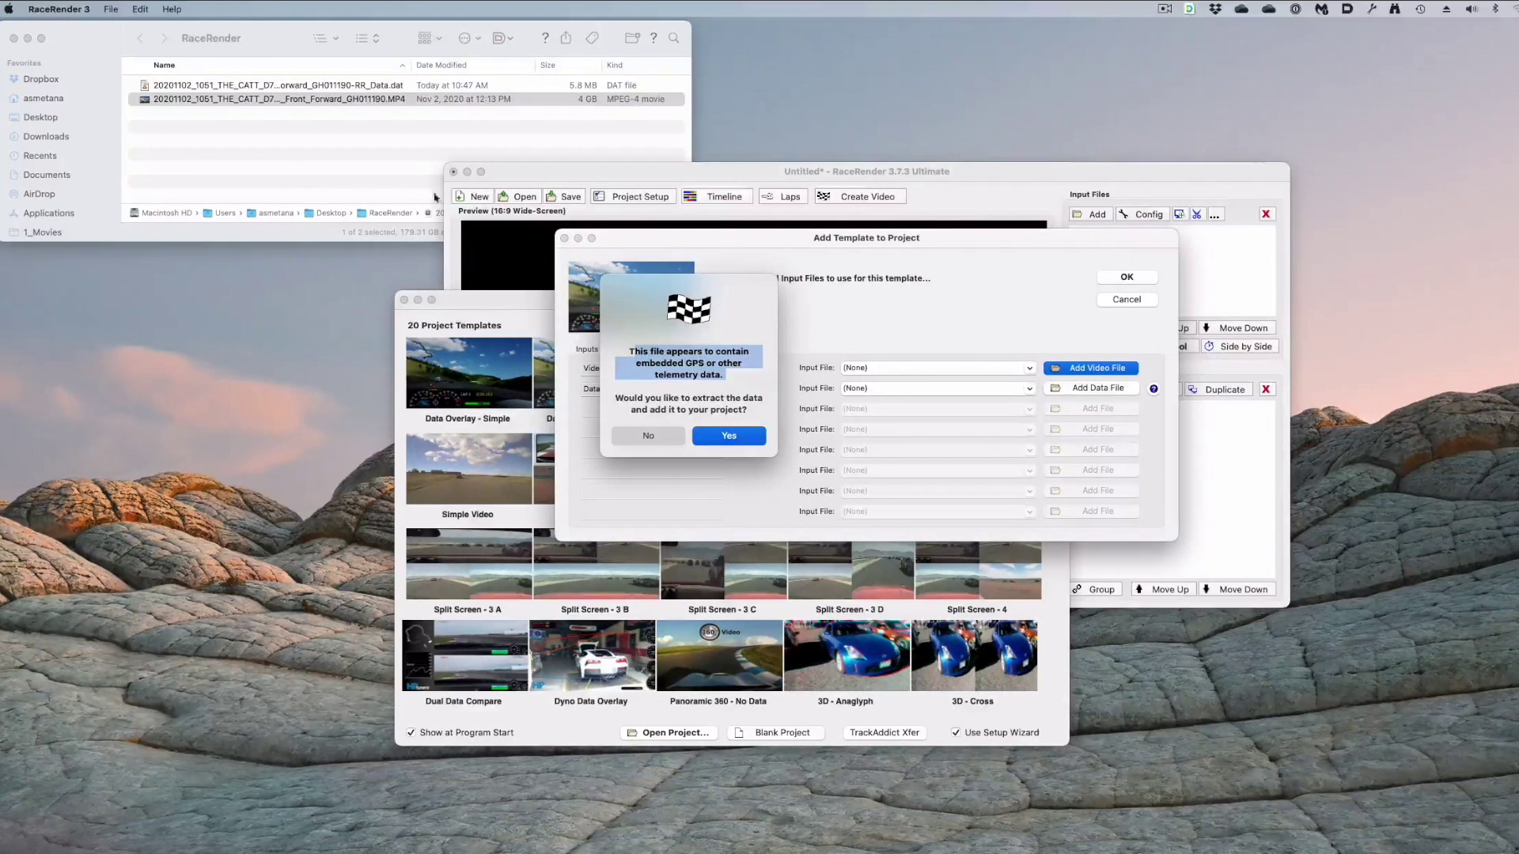
{"action": "left_click", "coordinate": [291, 137]}
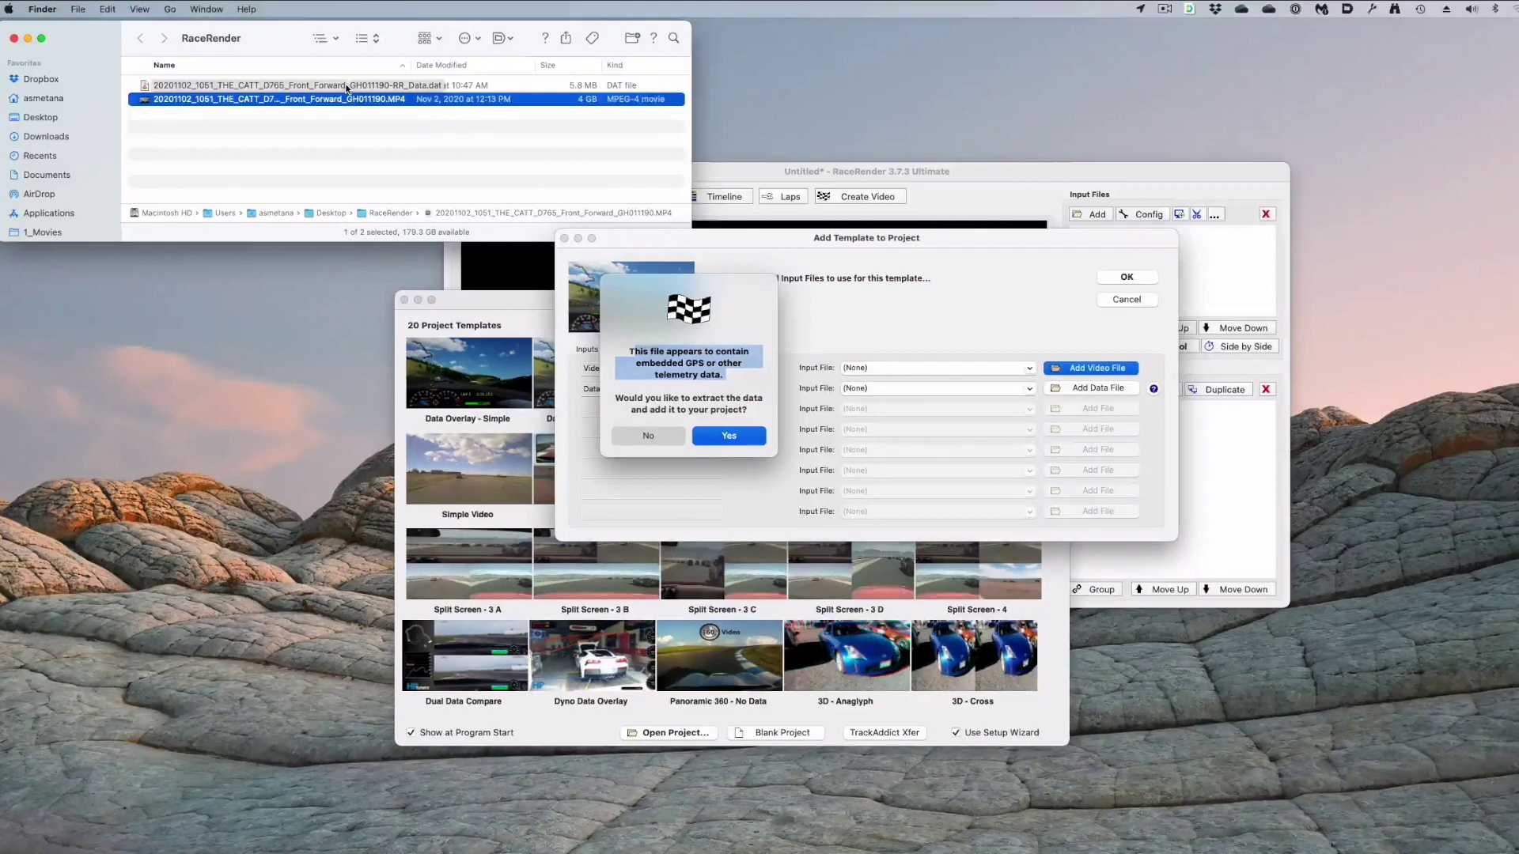
{"action": "key", "text": "Return"}
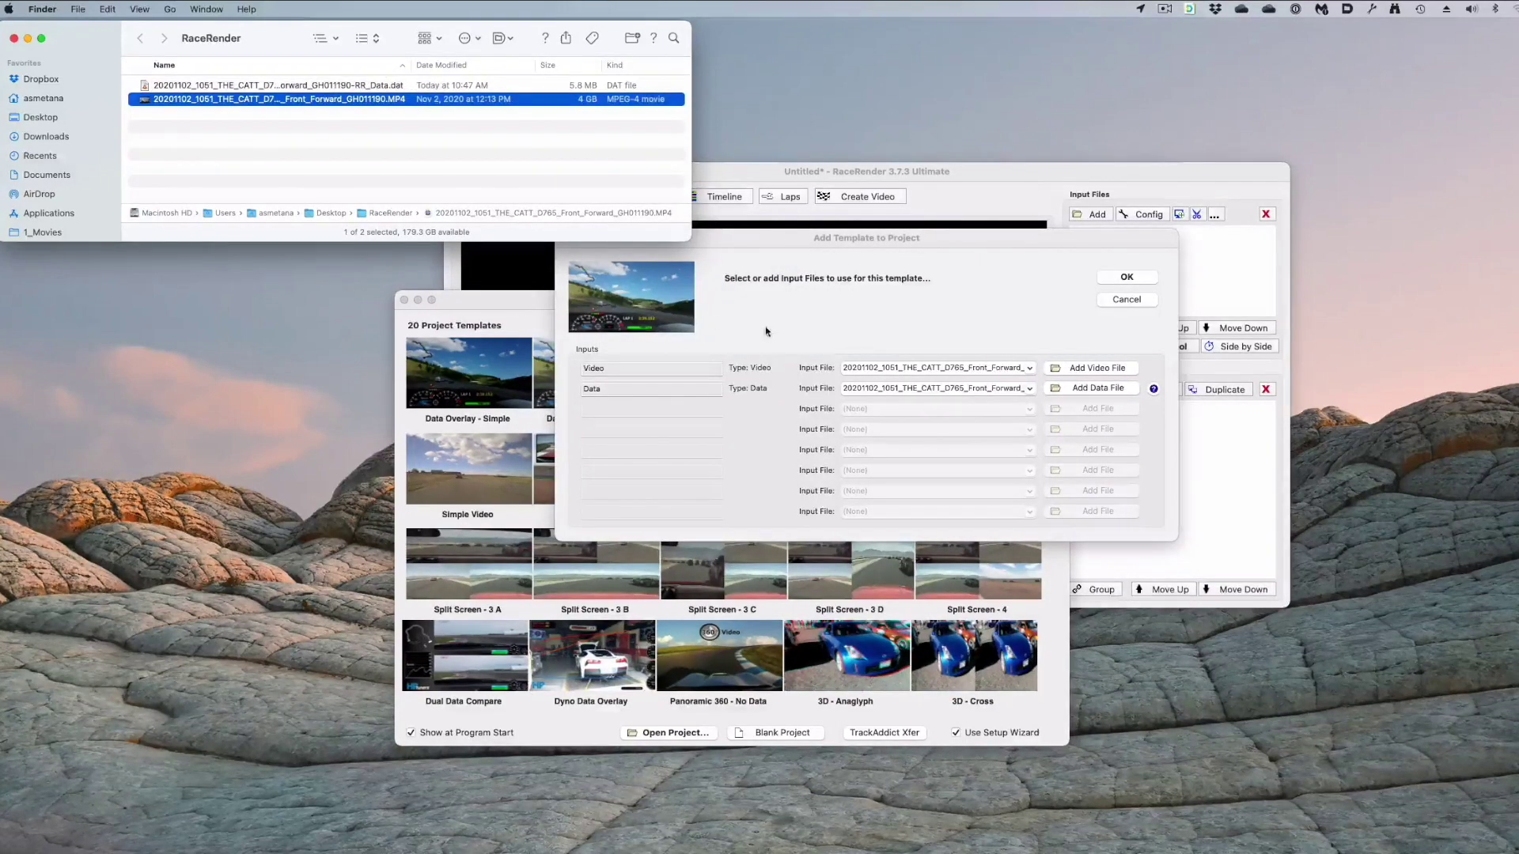
{"action": "left_click", "coordinate": [875, 335]}
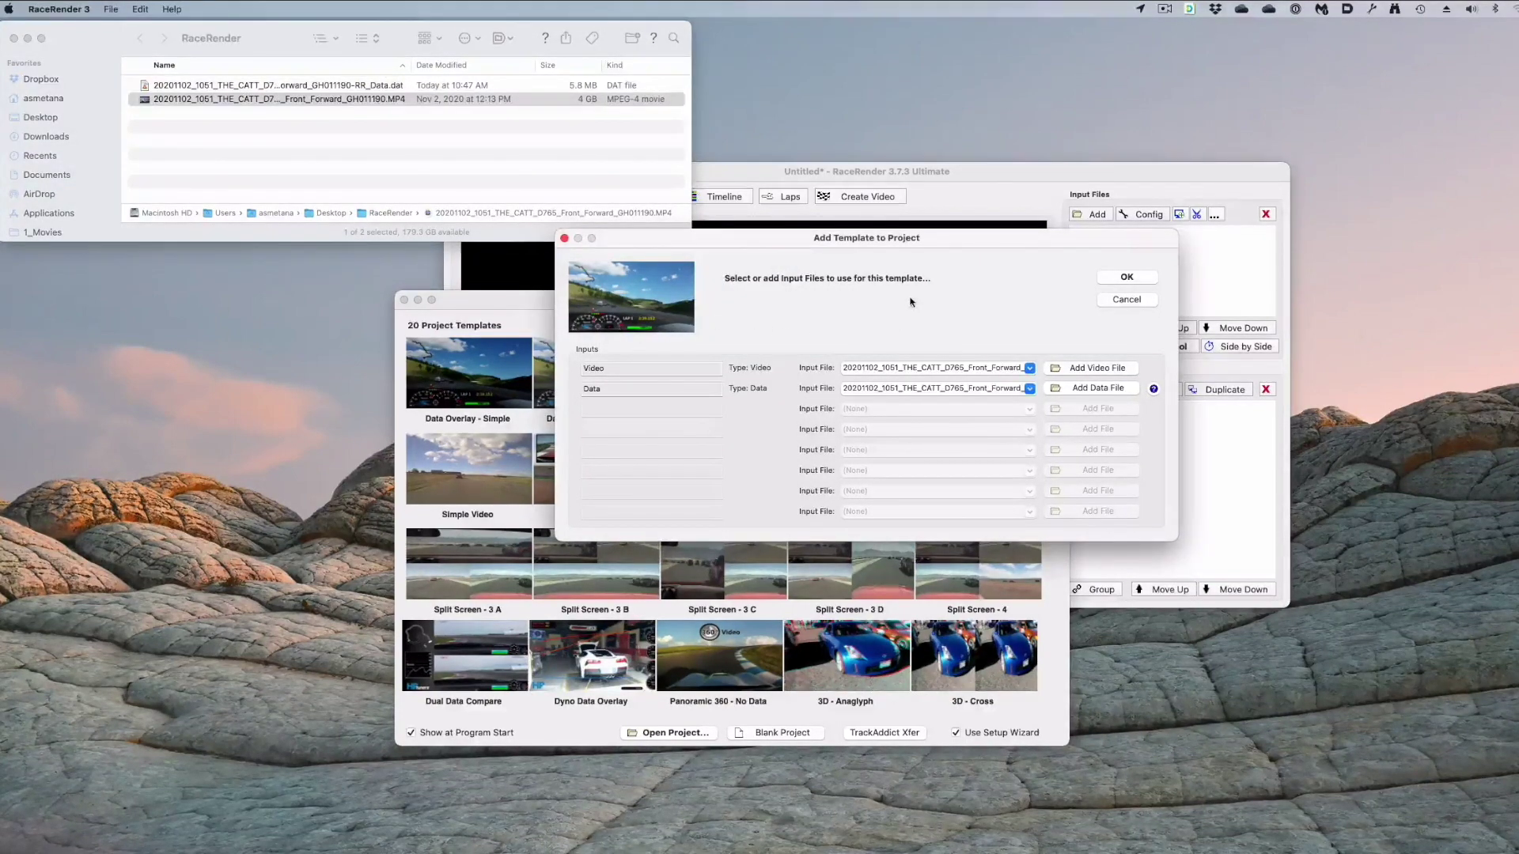
{"action": "left_click", "coordinate": [1127, 278]}
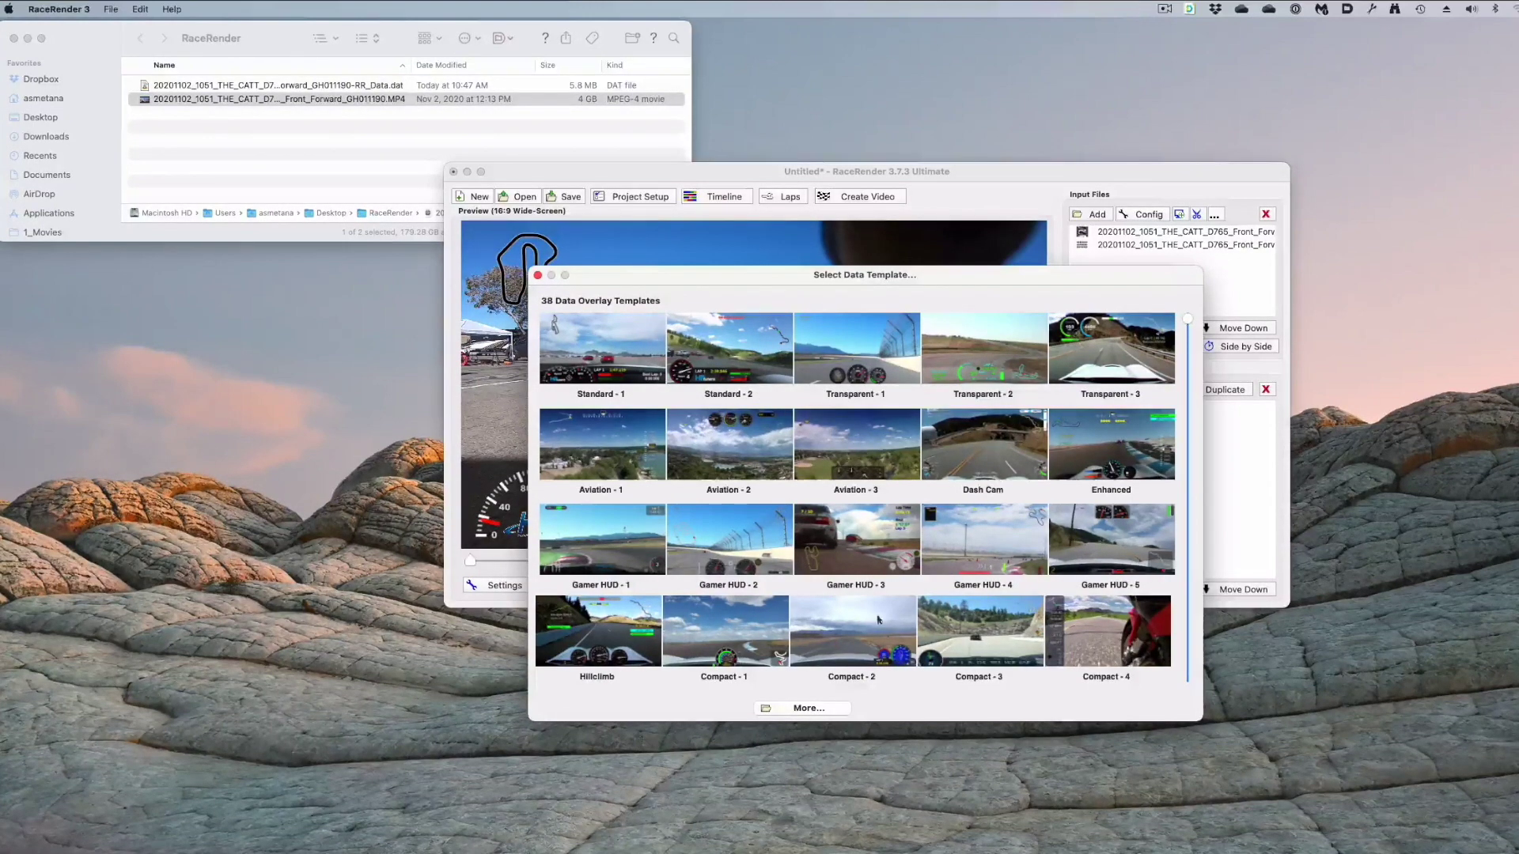
- Load the custom data overlay template file dated 20200919 whose name ends in 02_SingleVideo.rrt
{"action": "left_click", "coordinate": [817, 712]}
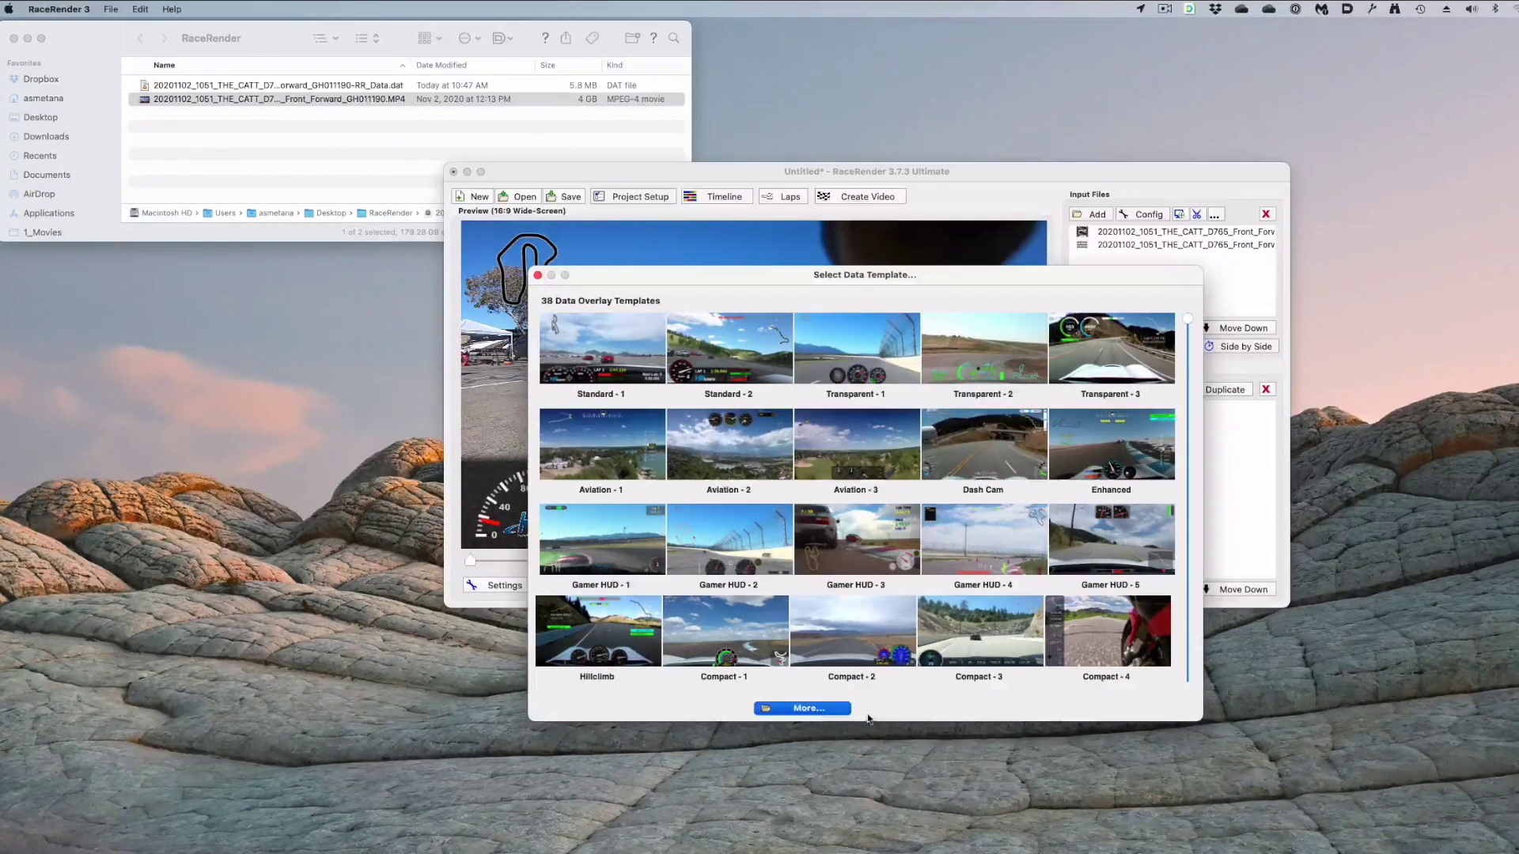
{"action": "left_click", "coordinate": [877, 386]}
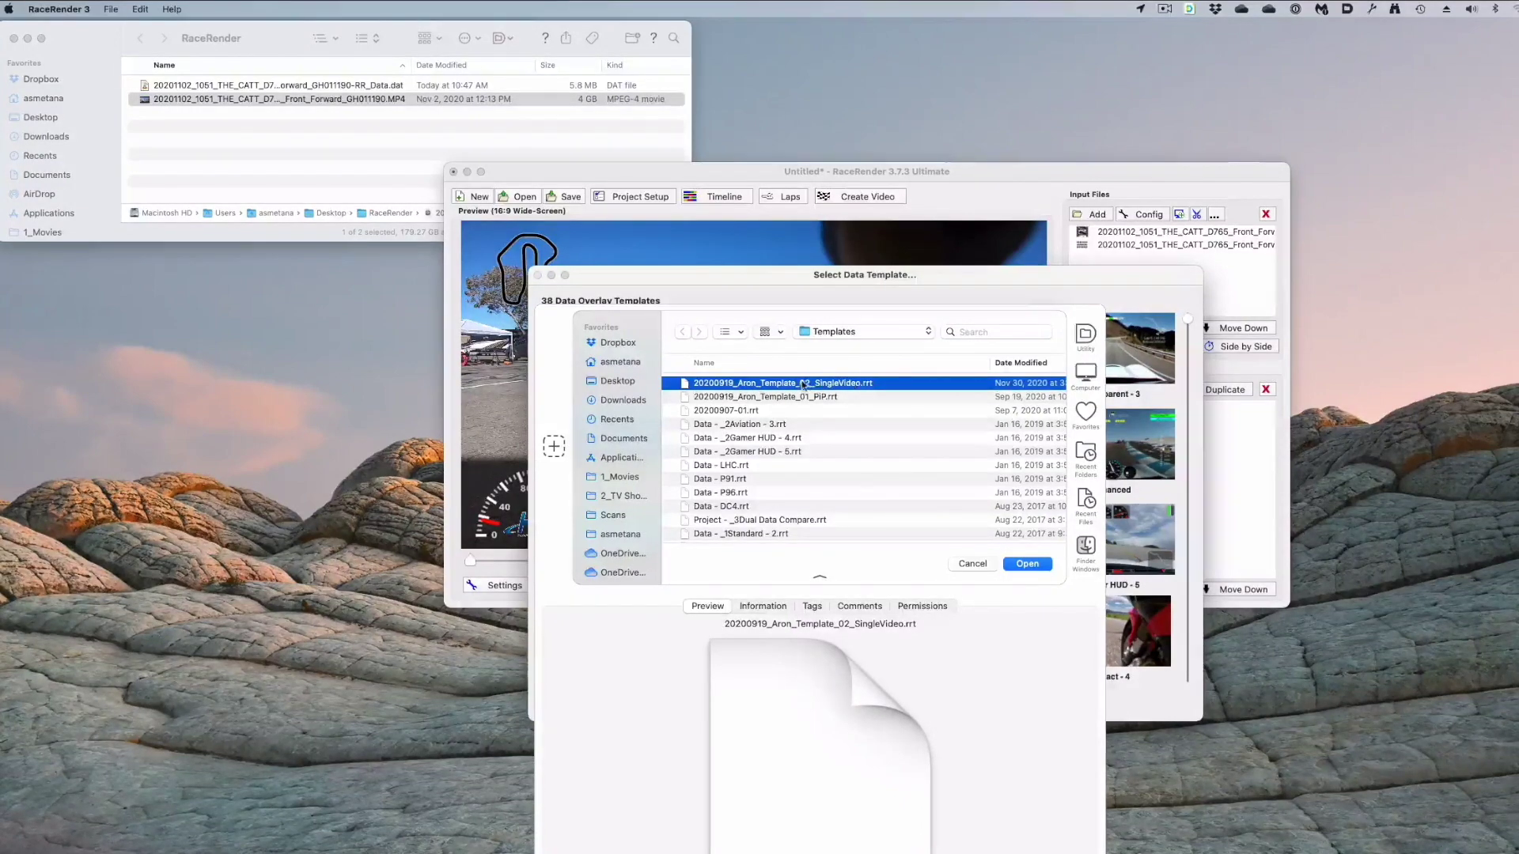
{"action": "double_click", "coordinate": [832, 385]}
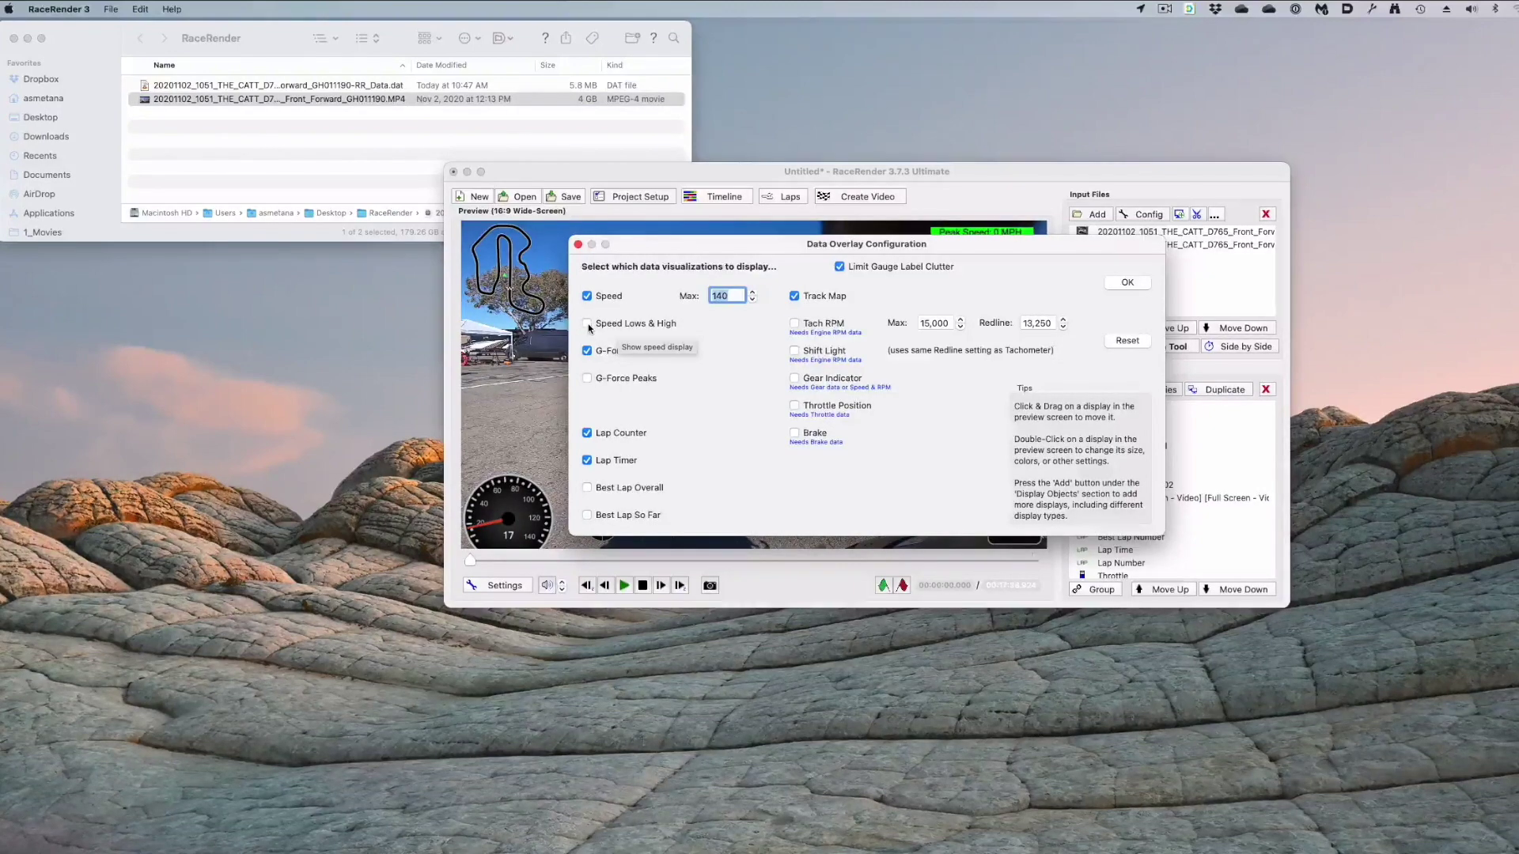
- Enable Speed Lows & High and G-Force Peaks in the data overlay configuration, leaving maximum speed at 140, and apply it
{"action": "left_click", "coordinate": [587, 325]}
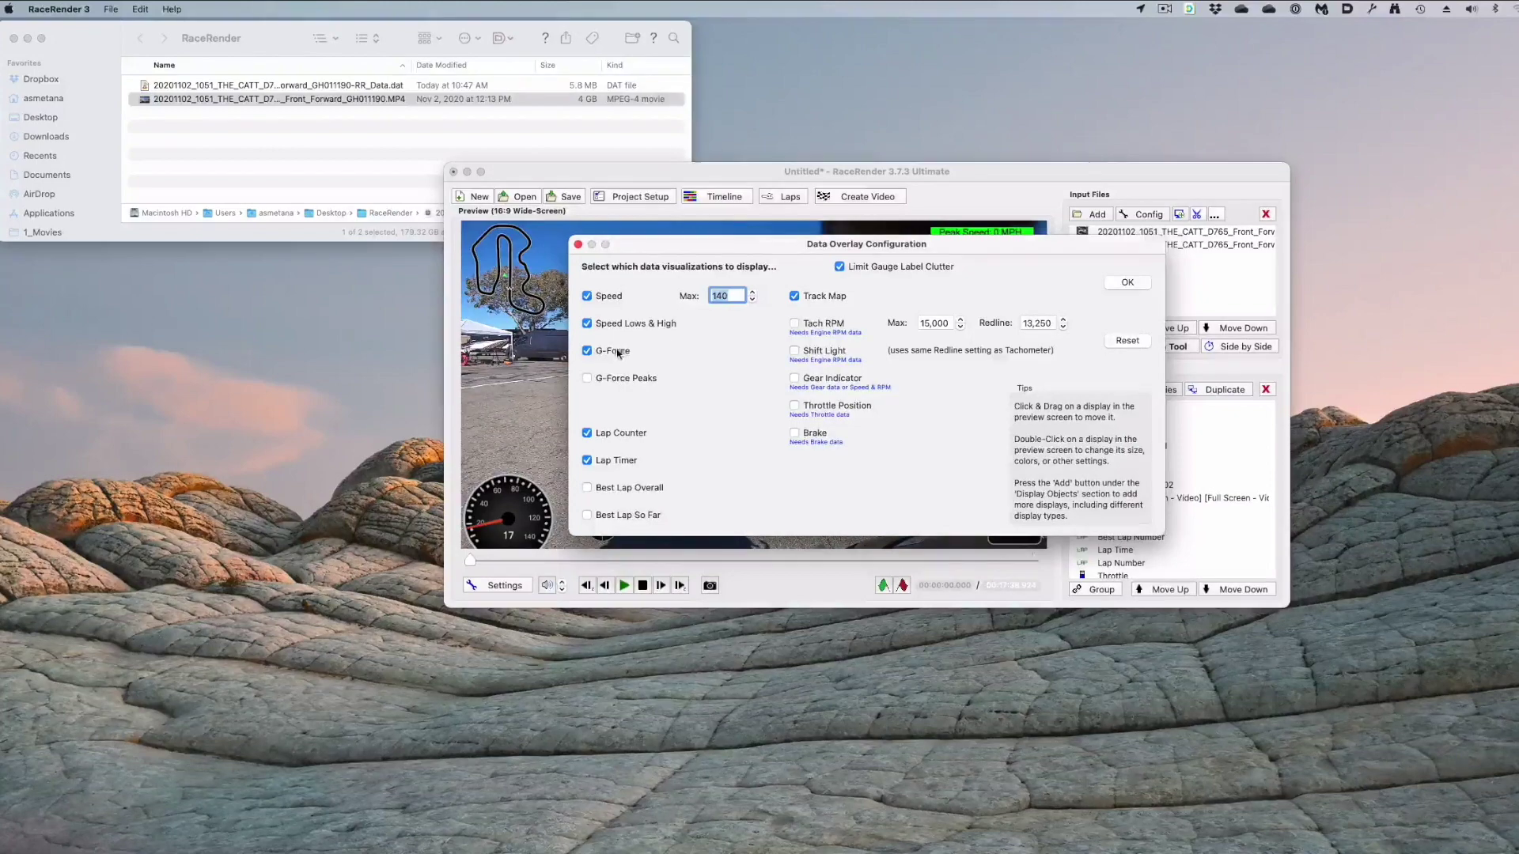
{"action": "left_click", "coordinate": [587, 379]}
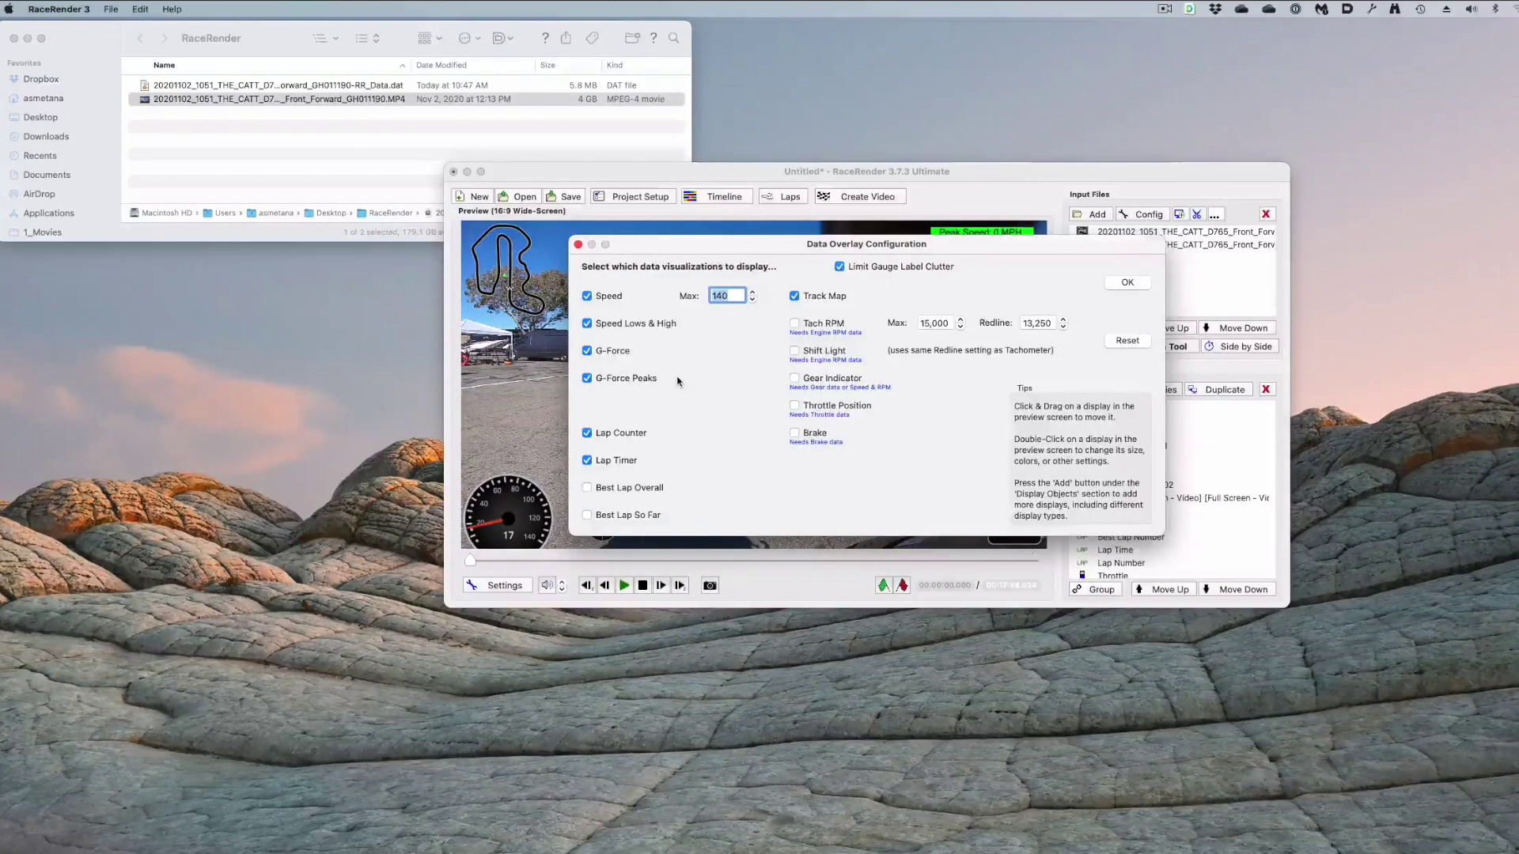
{"action": "double_click", "coordinate": [733, 295]}
{"action": "left_click_drag", "start_coordinate": [749, 246], "coordinate": [707, 251]}
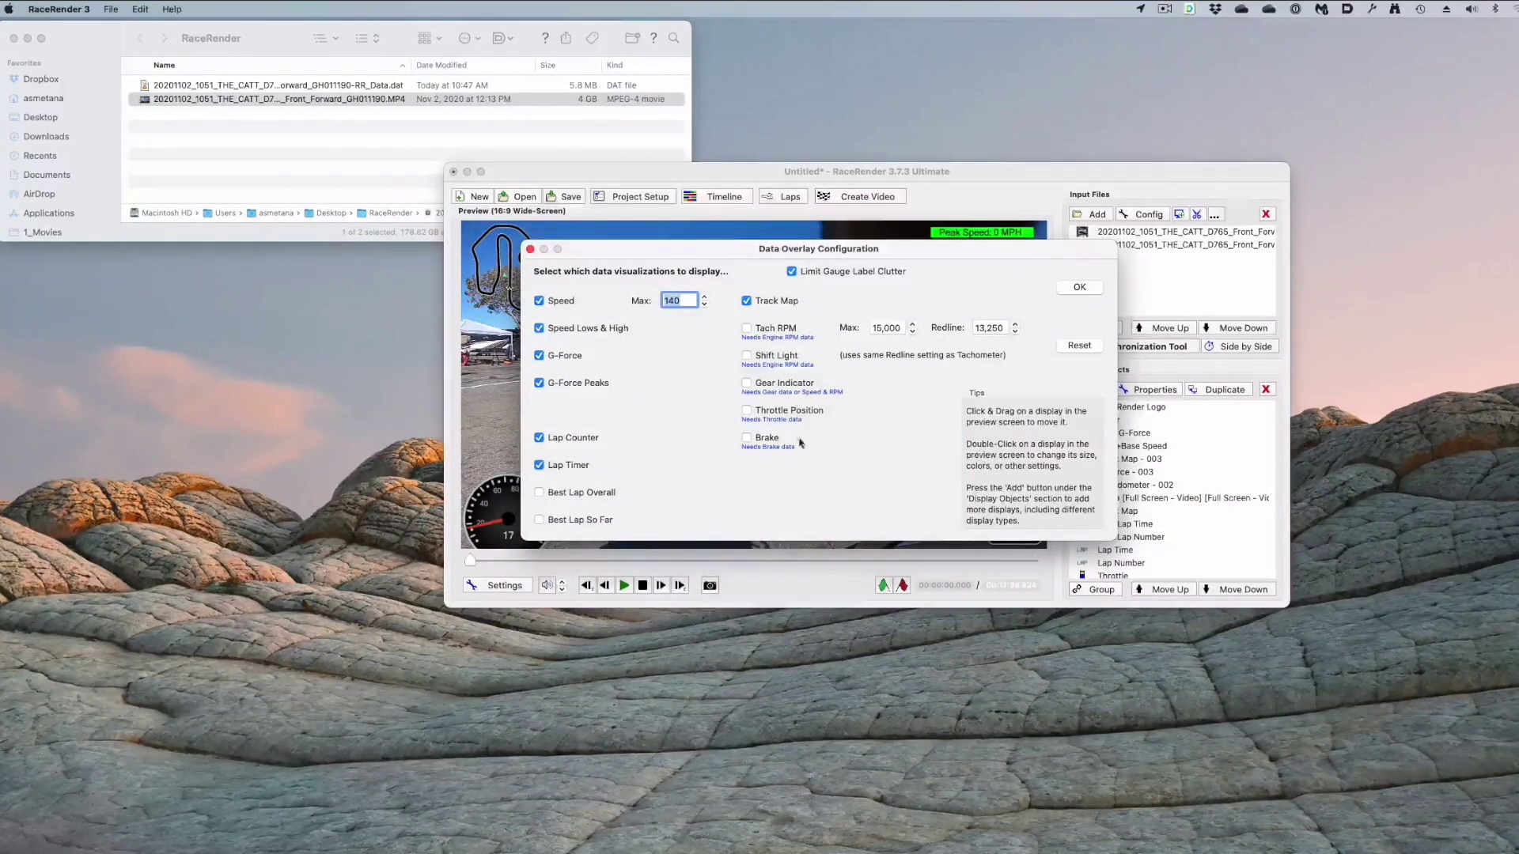
{"action": "left_click", "coordinate": [1080, 287]}
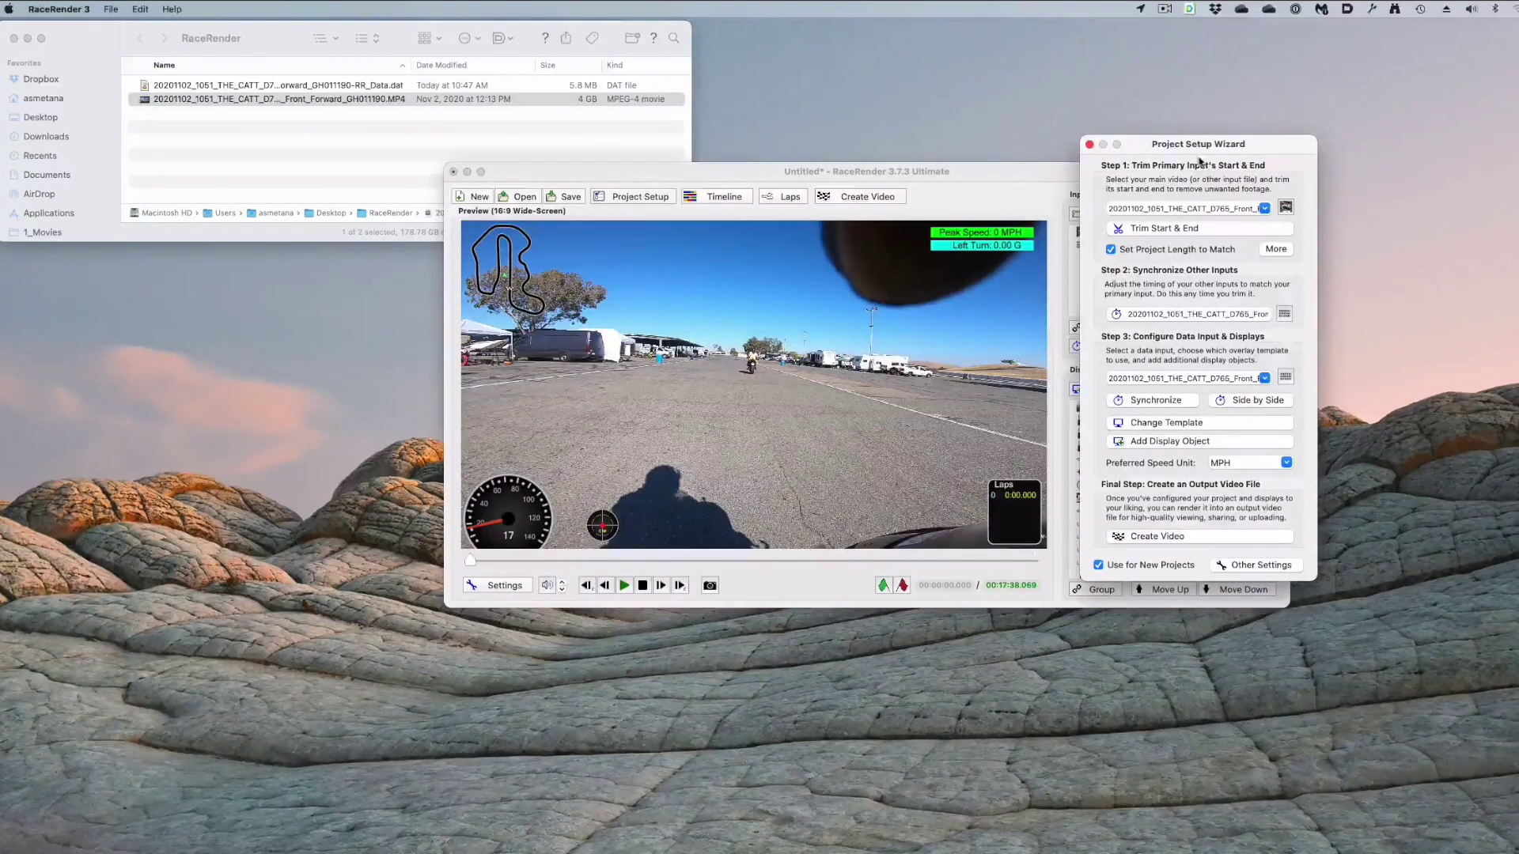
- Move the Project Setup Wizard clear of the main window and scrub through the preview to check the overlay gauges and lap times
{"action": "left_click_drag", "start_coordinate": [1188, 148], "coordinate": [1400, 175]}
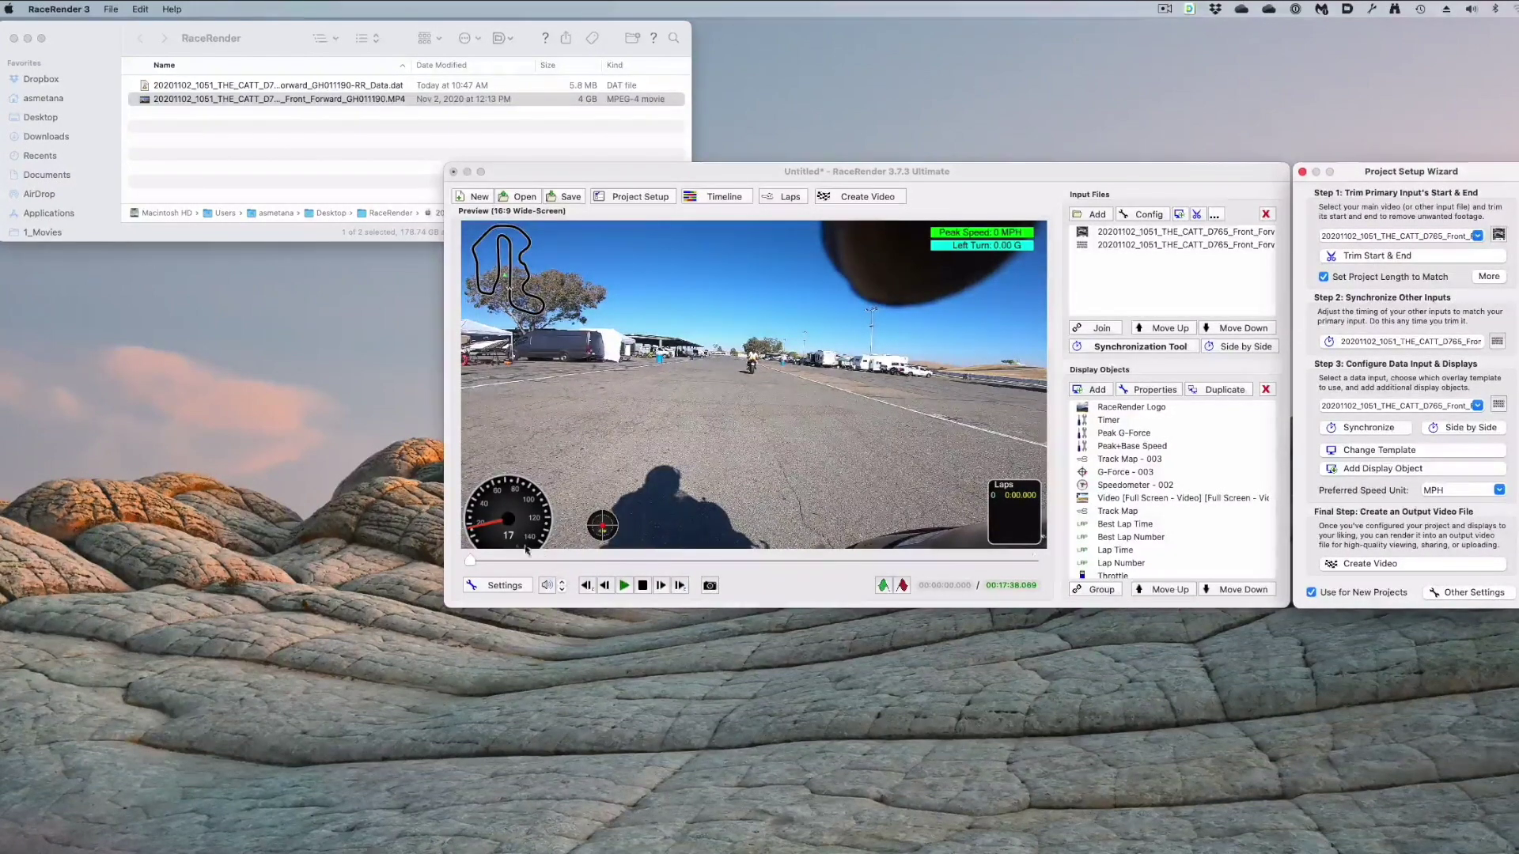
{"action": "left_click_drag", "start_coordinate": [472, 564], "coordinate": [685, 567]}
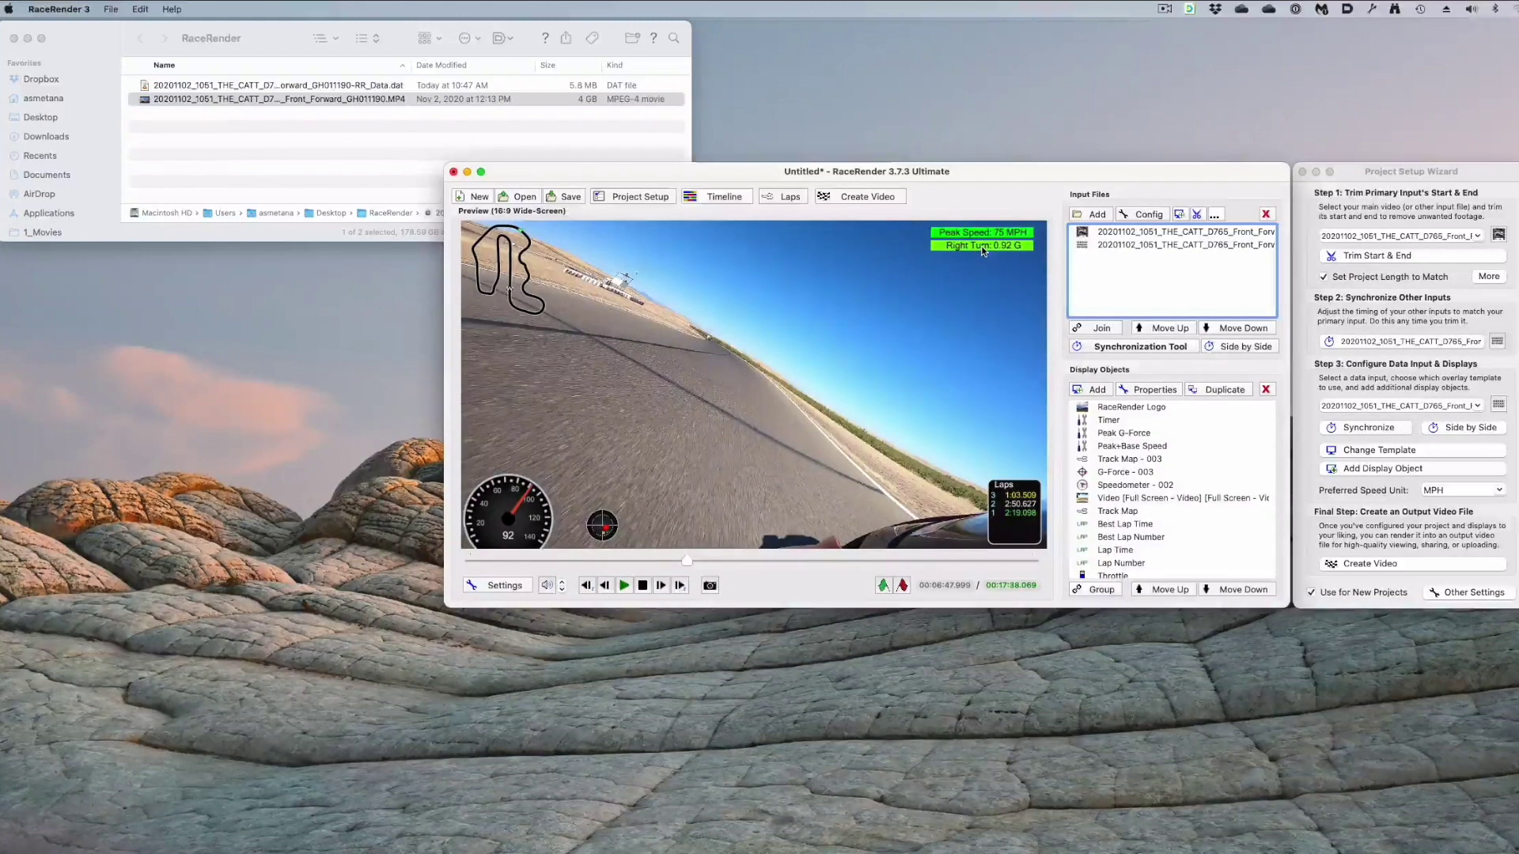
{"action": "left_click_drag", "start_coordinate": [688, 564], "coordinate": [1033, 564]}
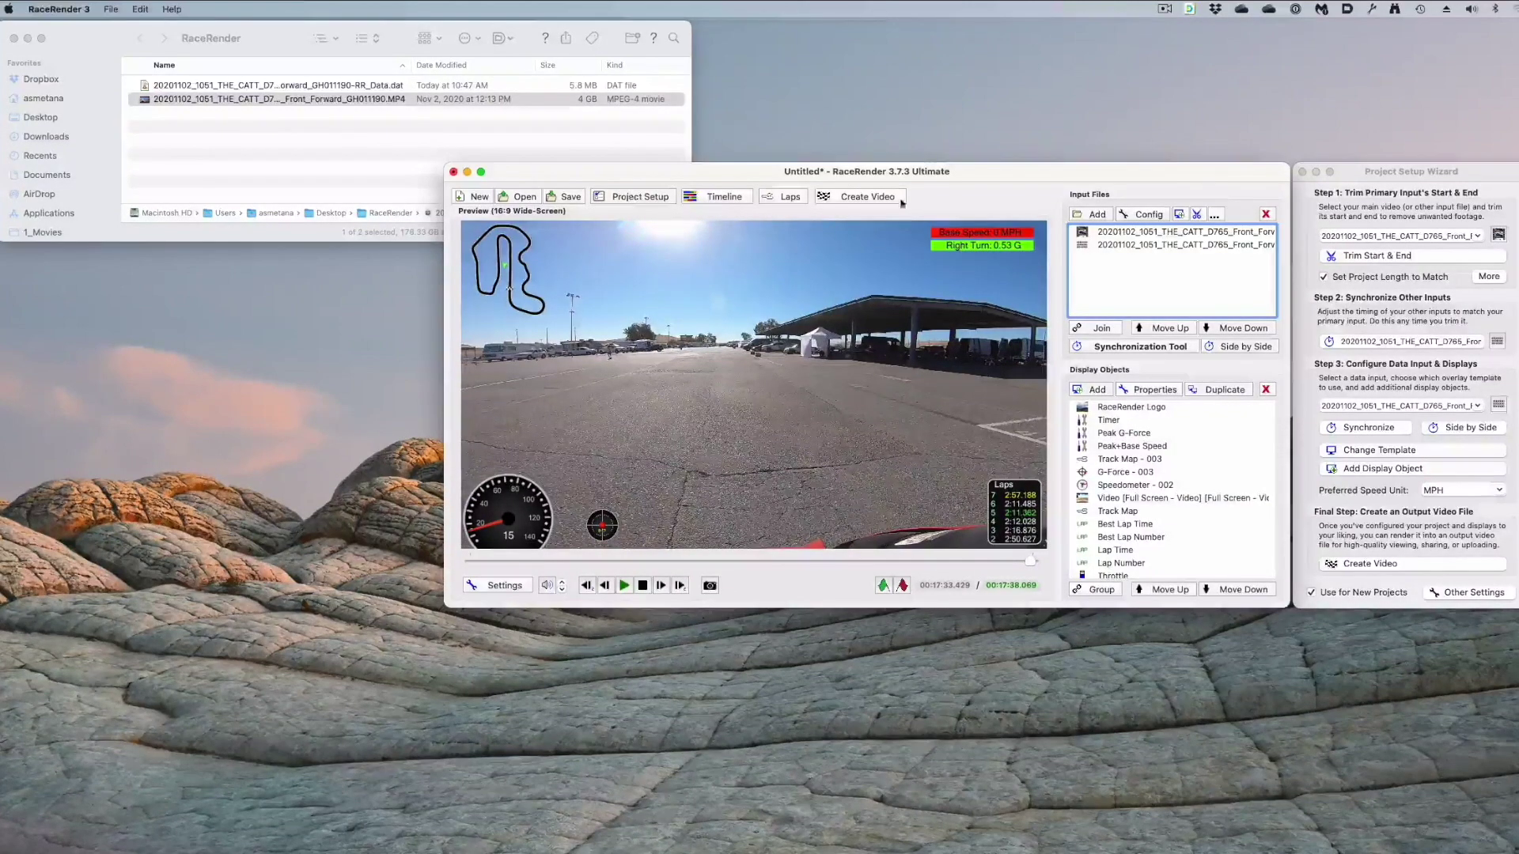
- Change the speedometer gauge's style to 44L - Speed
{"action": "left_click", "coordinate": [529, 506]}
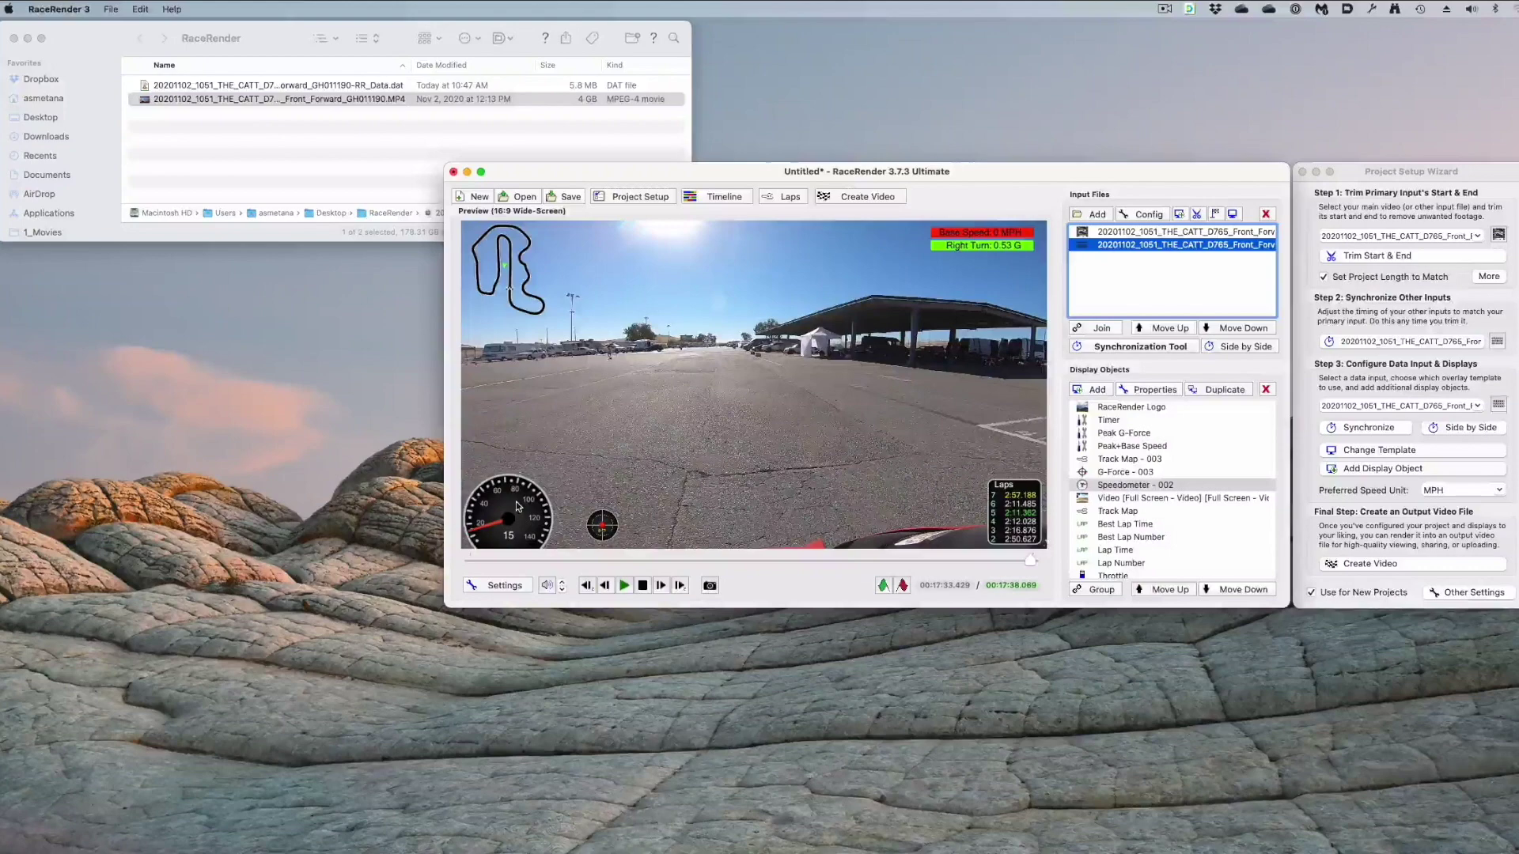
{"action": "double_click", "coordinate": [522, 508]}
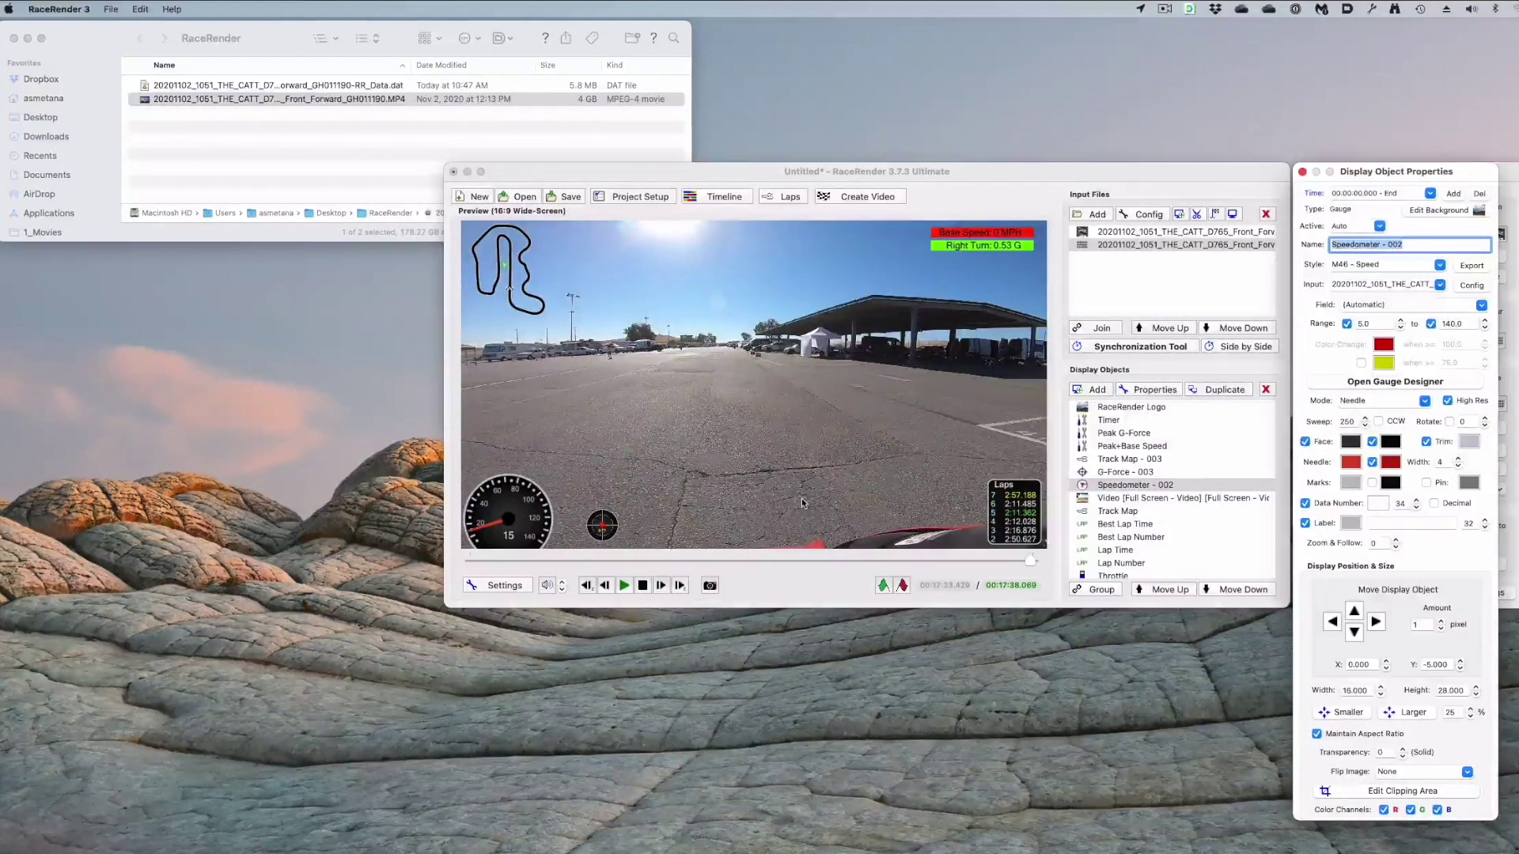
{"action": "left_click", "coordinate": [1439, 265]}
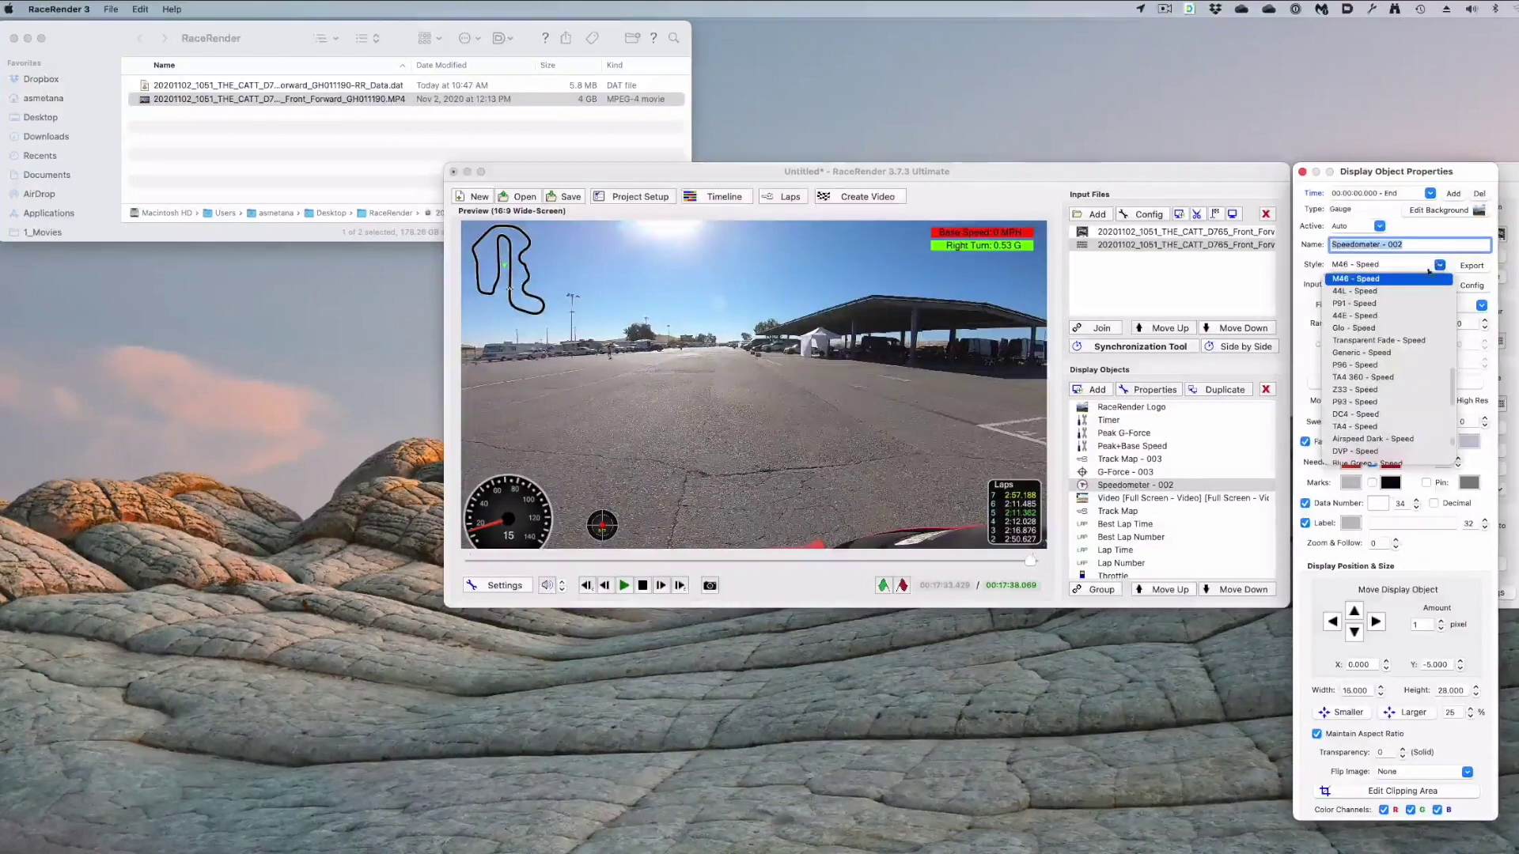
{"action": "left_click", "coordinate": [1408, 292]}
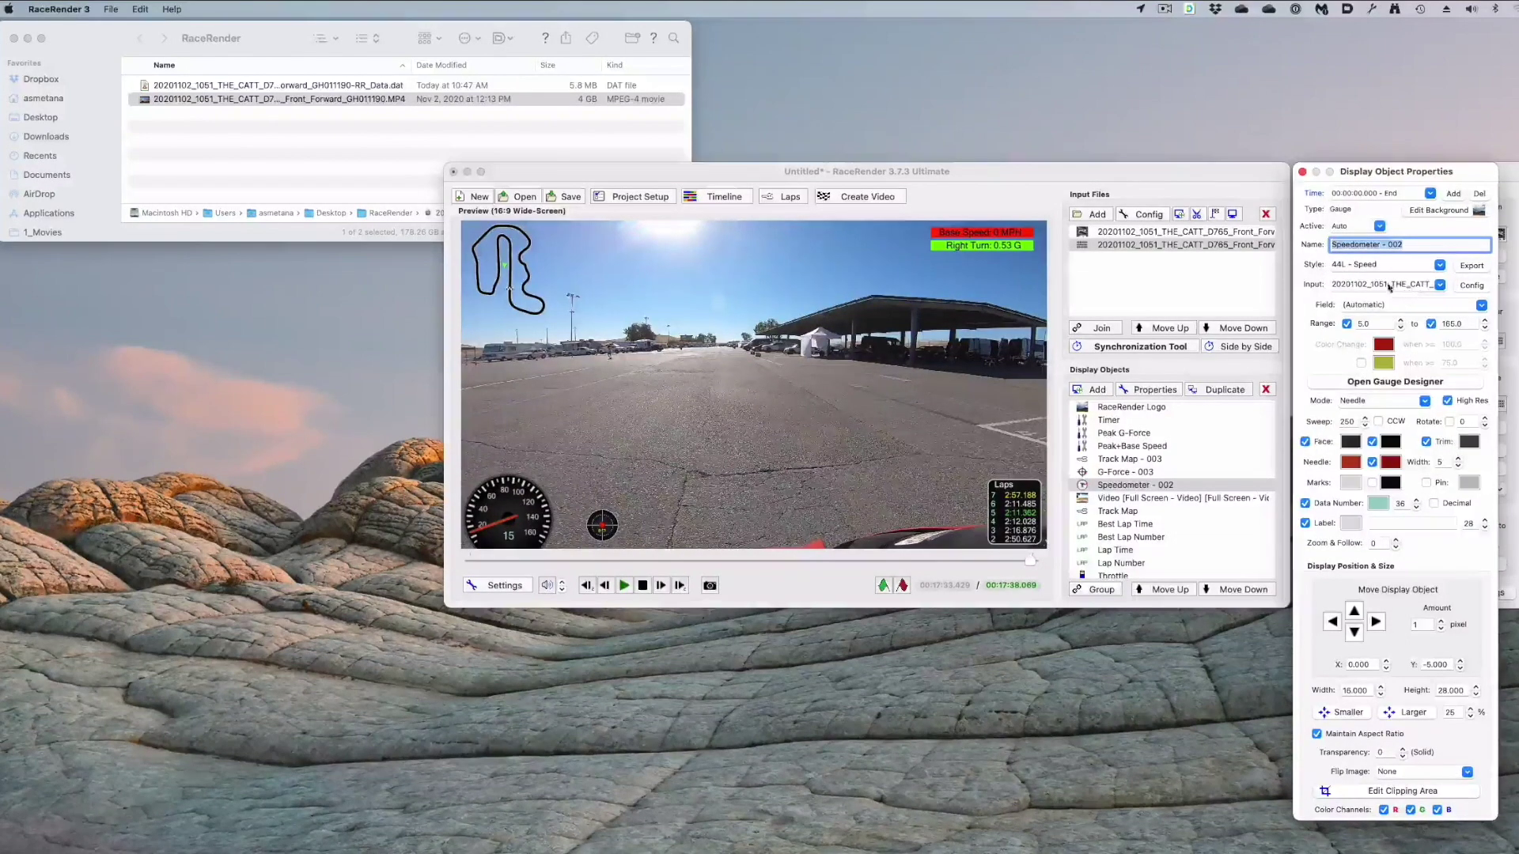
- Try the P96 - Speed style on the speedometer gauge and settle on the Glo - Speed style
{"action": "left_click", "coordinate": [1440, 265]}
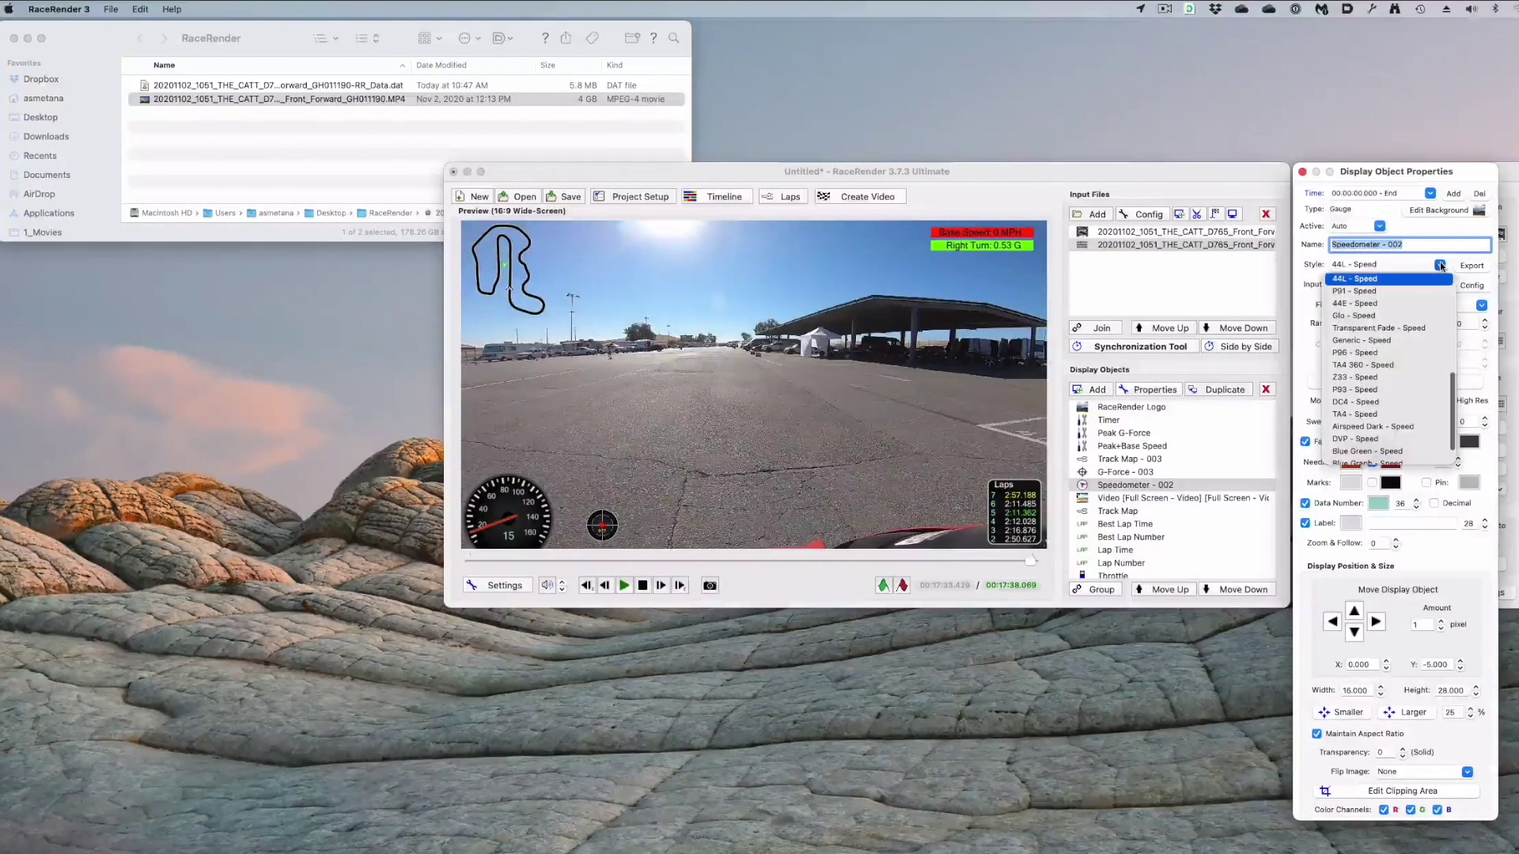
{"action": "left_click", "coordinate": [1368, 353]}
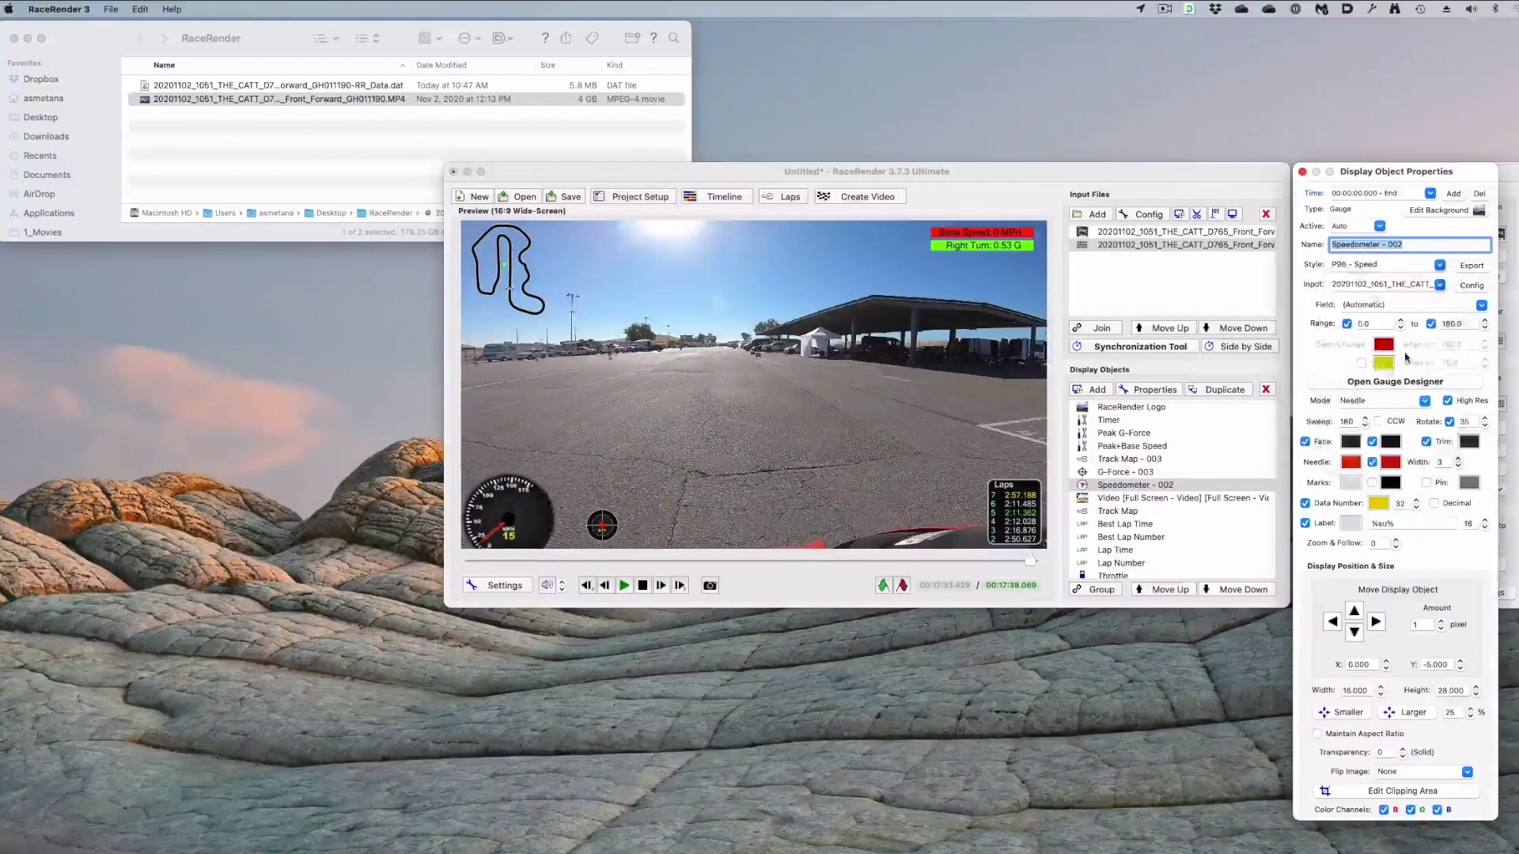
{"action": "left_click", "coordinate": [1439, 265]}
{"action": "scroll", "coordinate": [1400, 301], "scroll_direction": "up", "scroll_amount": 6}
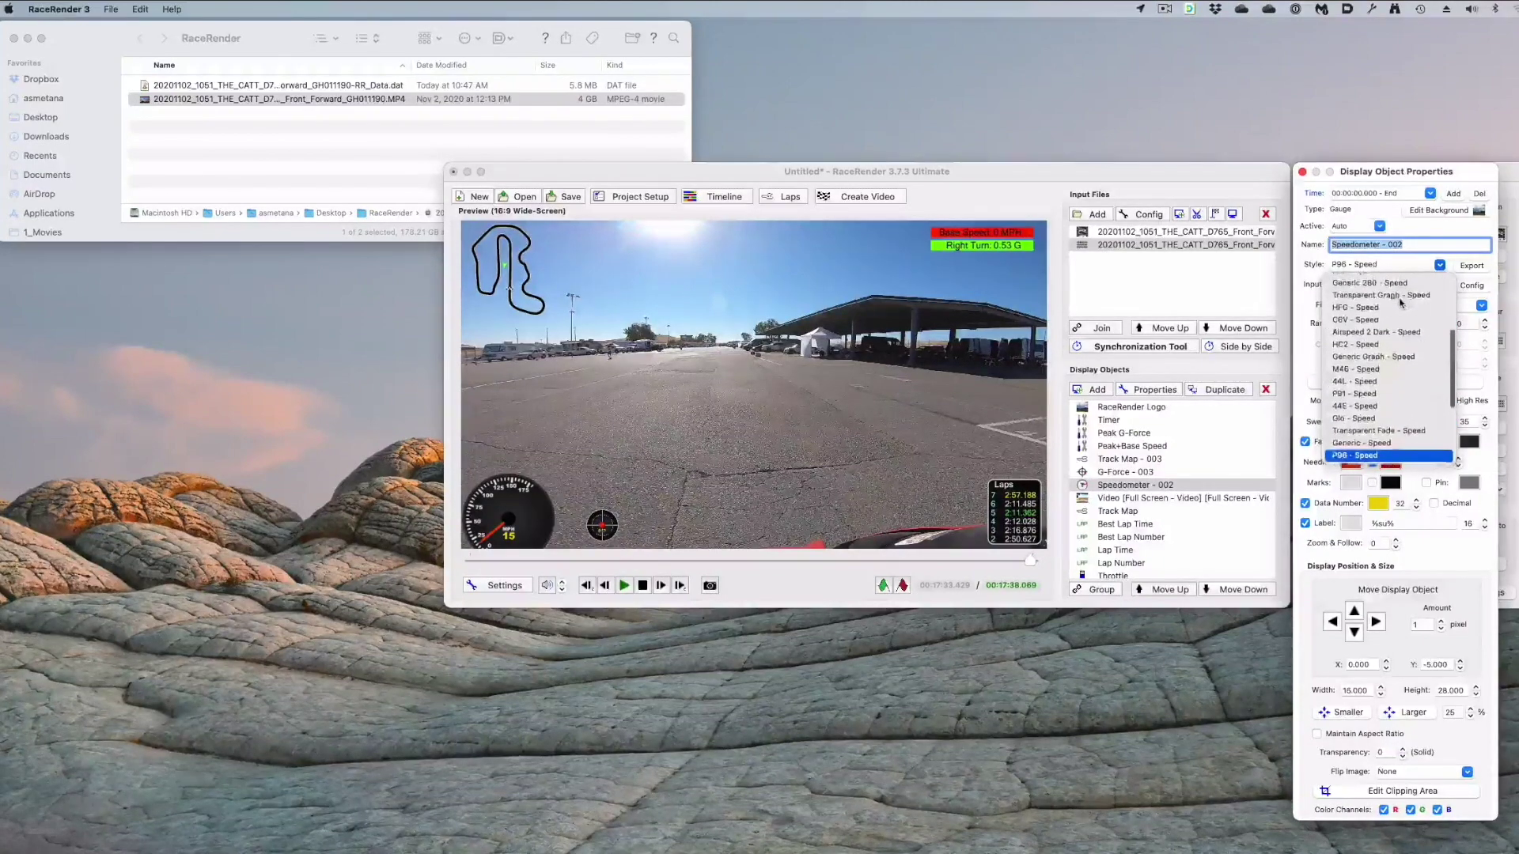
{"action": "scroll", "coordinate": [1404, 301], "scroll_direction": "down", "scroll_amount": 3}
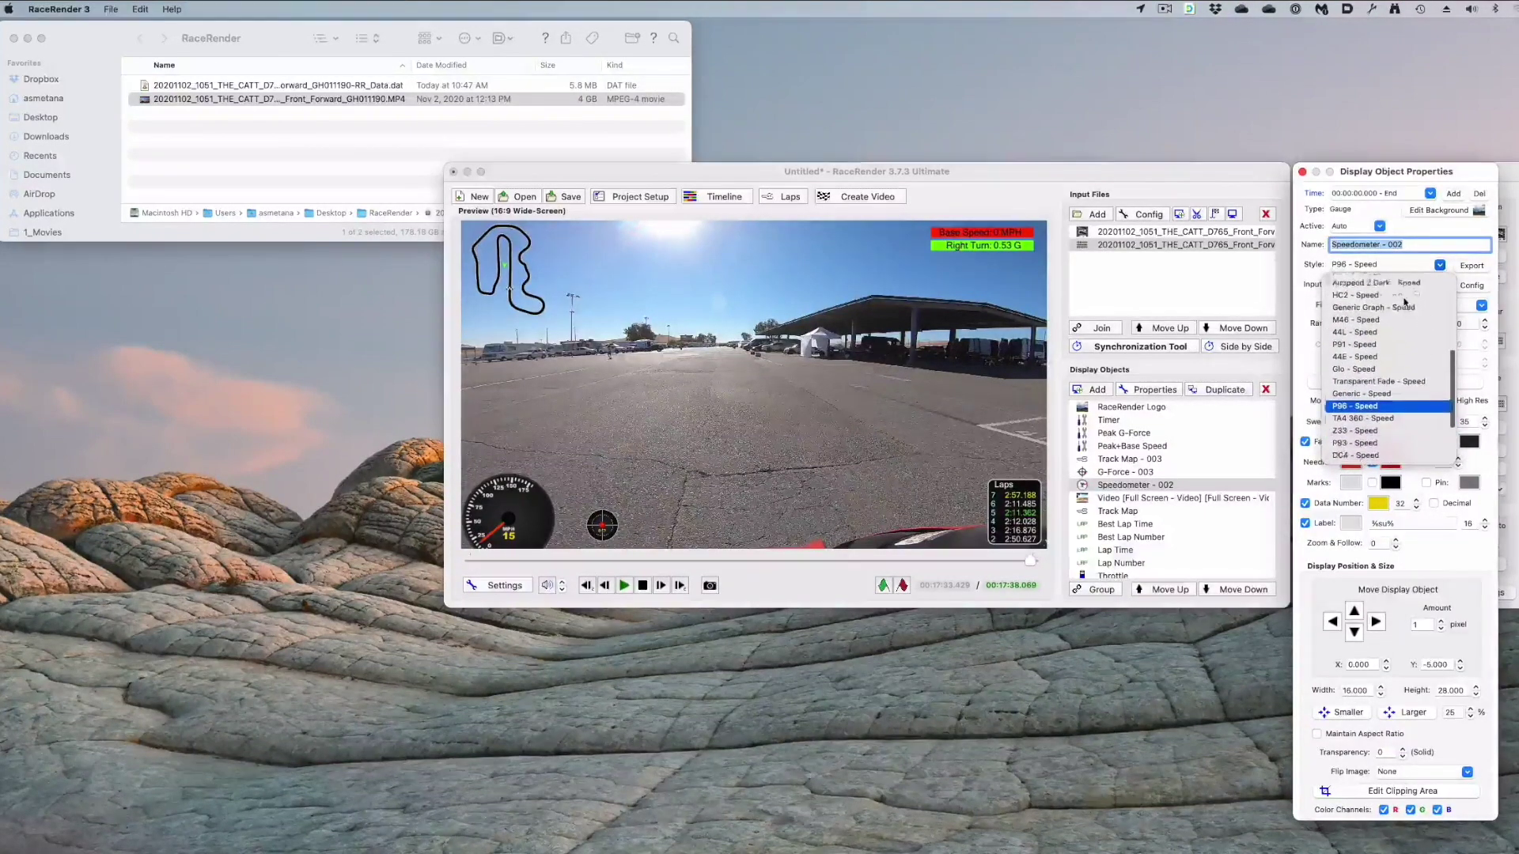
{"action": "left_click", "coordinate": [1368, 350]}
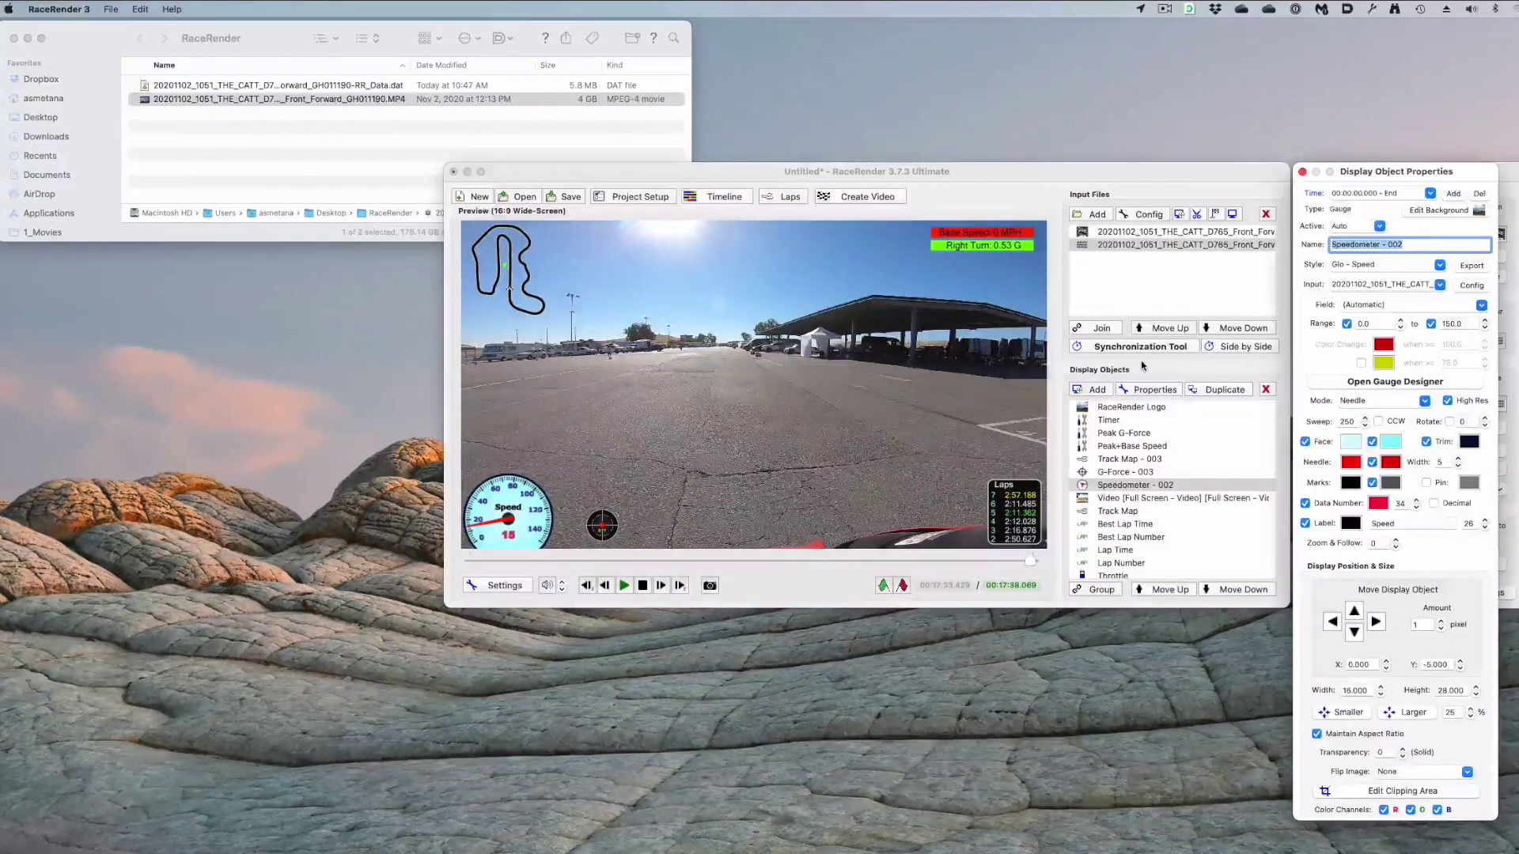
- Select the peak speed, peak G-force and track map overlays in the preview to view their properties
{"action": "left_click", "coordinate": [988, 245]}
{"action": "left_click", "coordinate": [996, 249]}
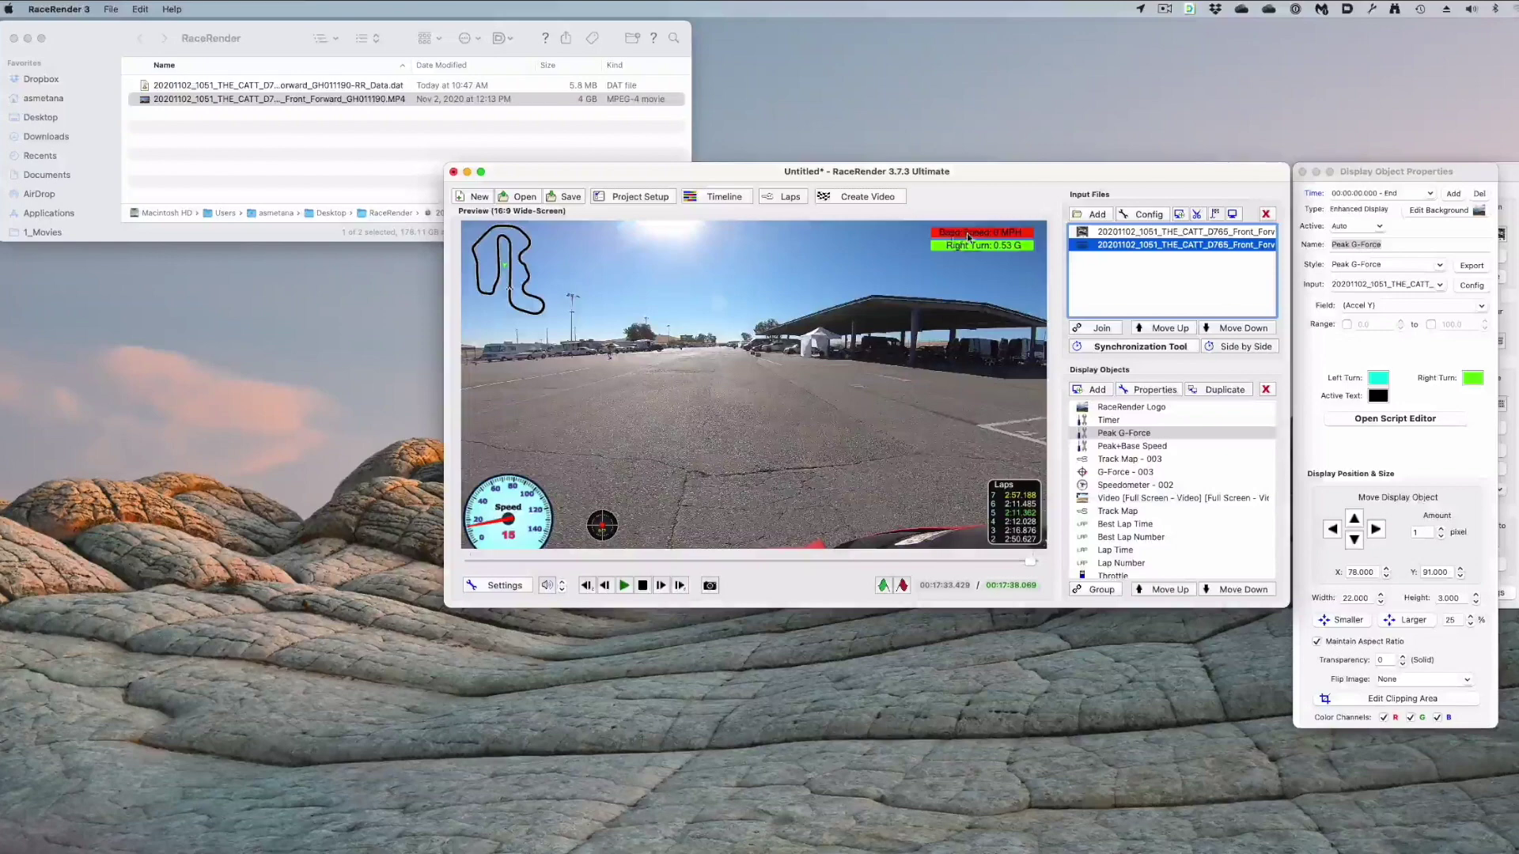
{"action": "left_click", "coordinate": [969, 239]}
{"action": "left_click", "coordinate": [503, 261]}
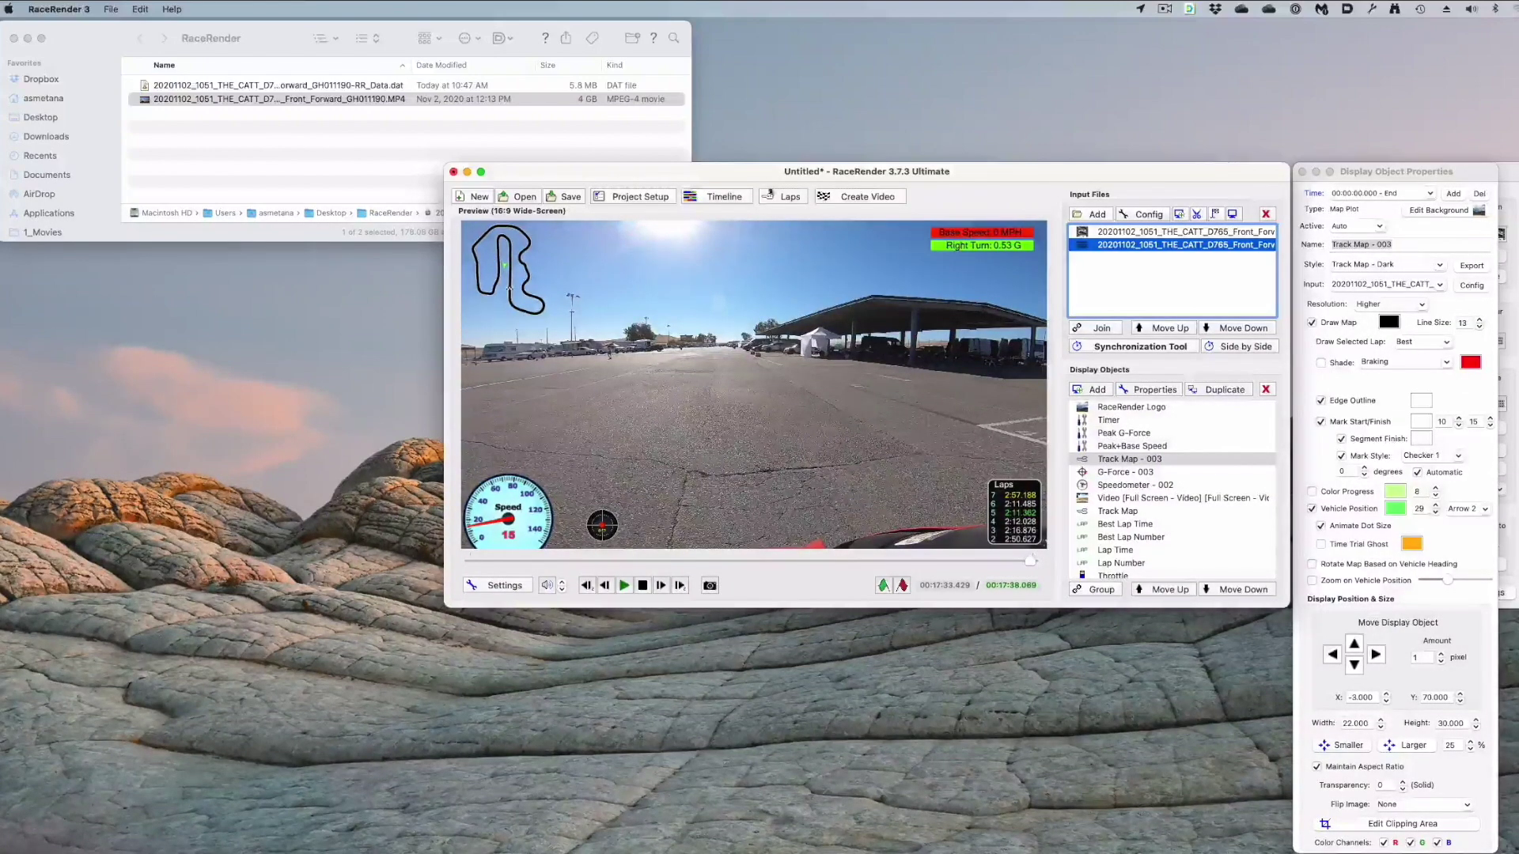
- Begin creating the video, agree to save the project, and save it in the RaceRender folder as 20201102_1051_THE_CATT_D765_RaceRender
{"action": "left_click", "coordinate": [865, 196]}
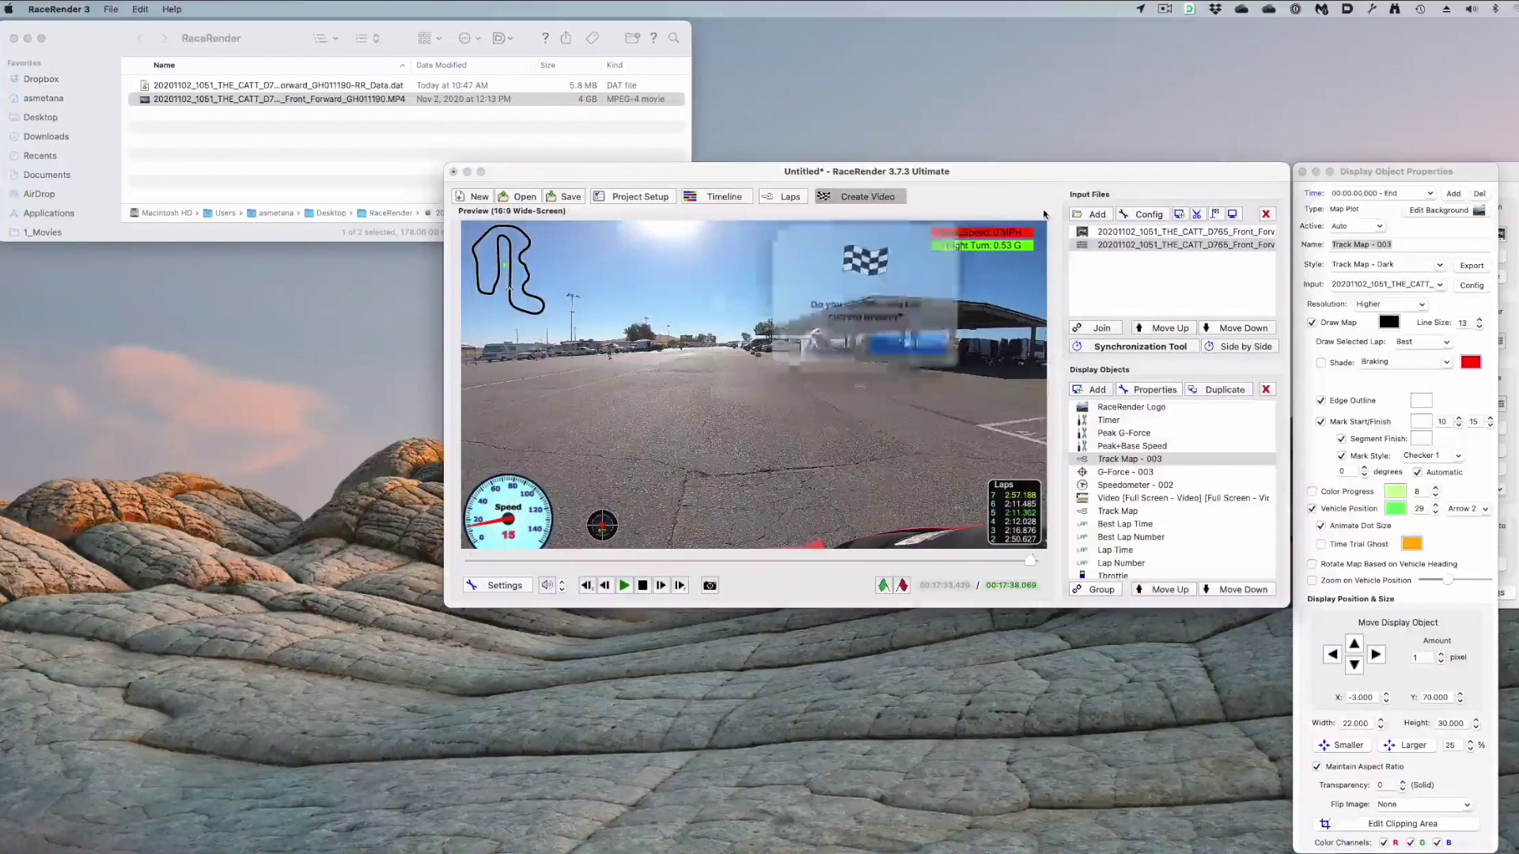
{"action": "left_click", "coordinate": [901, 341]}
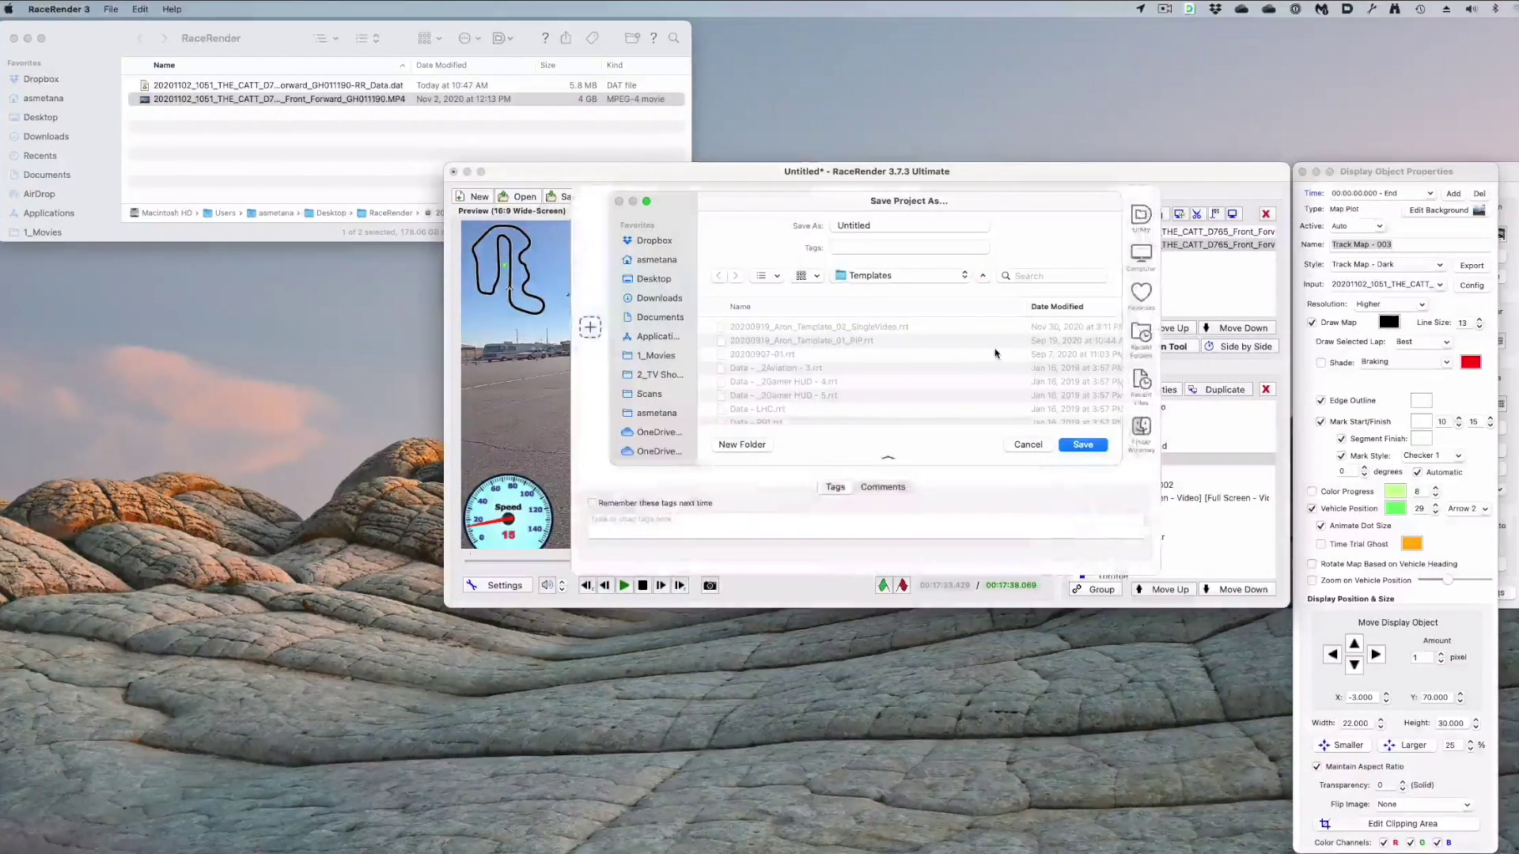
{"action": "left_click_drag", "start_coordinate": [211, 38], "coordinate": [799, 348]}
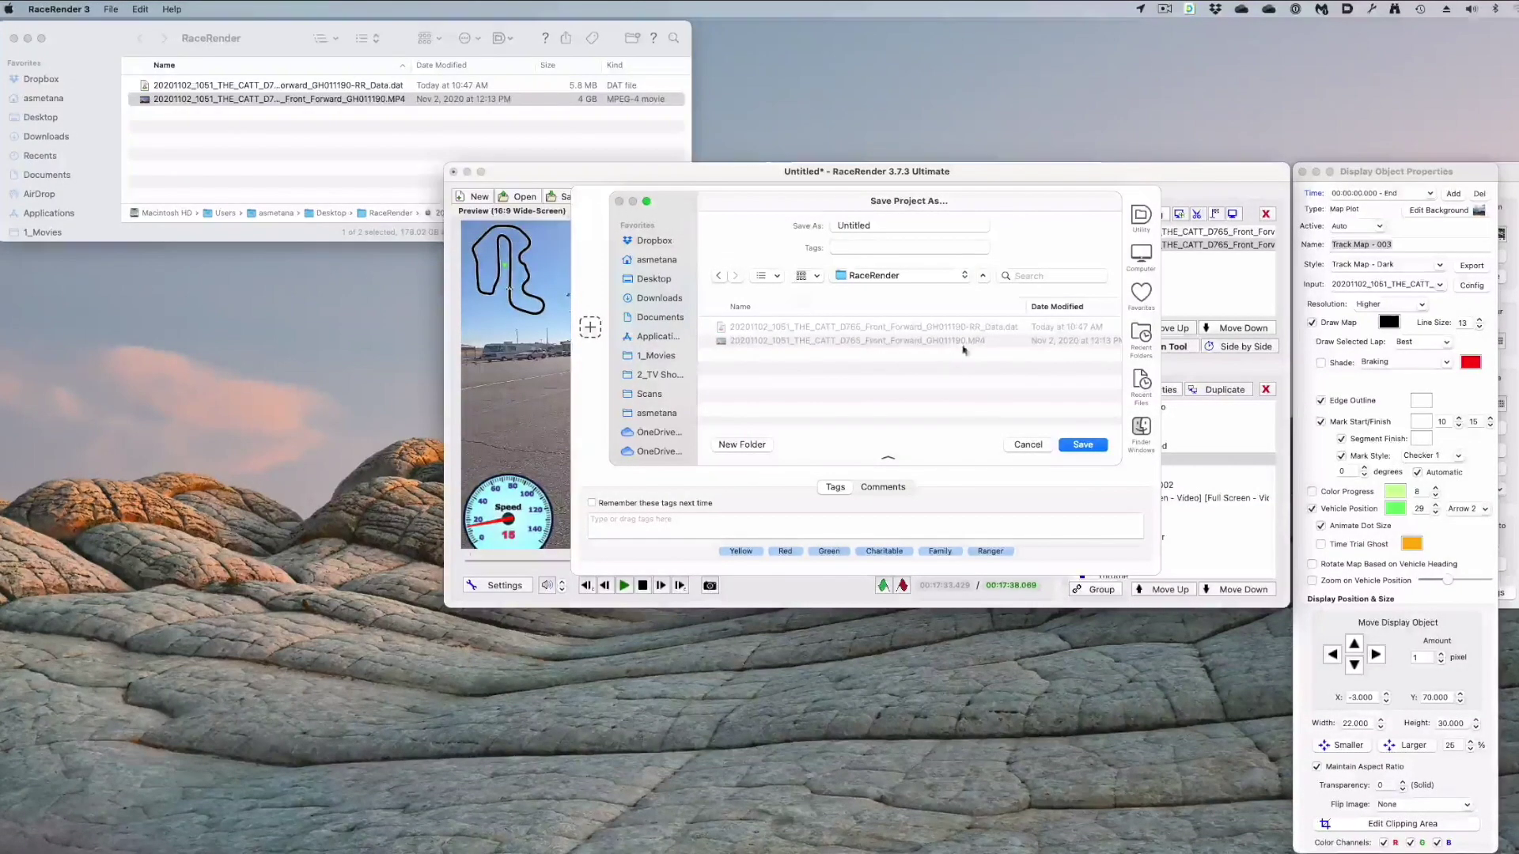
{"action": "left_click", "coordinate": [907, 227]}
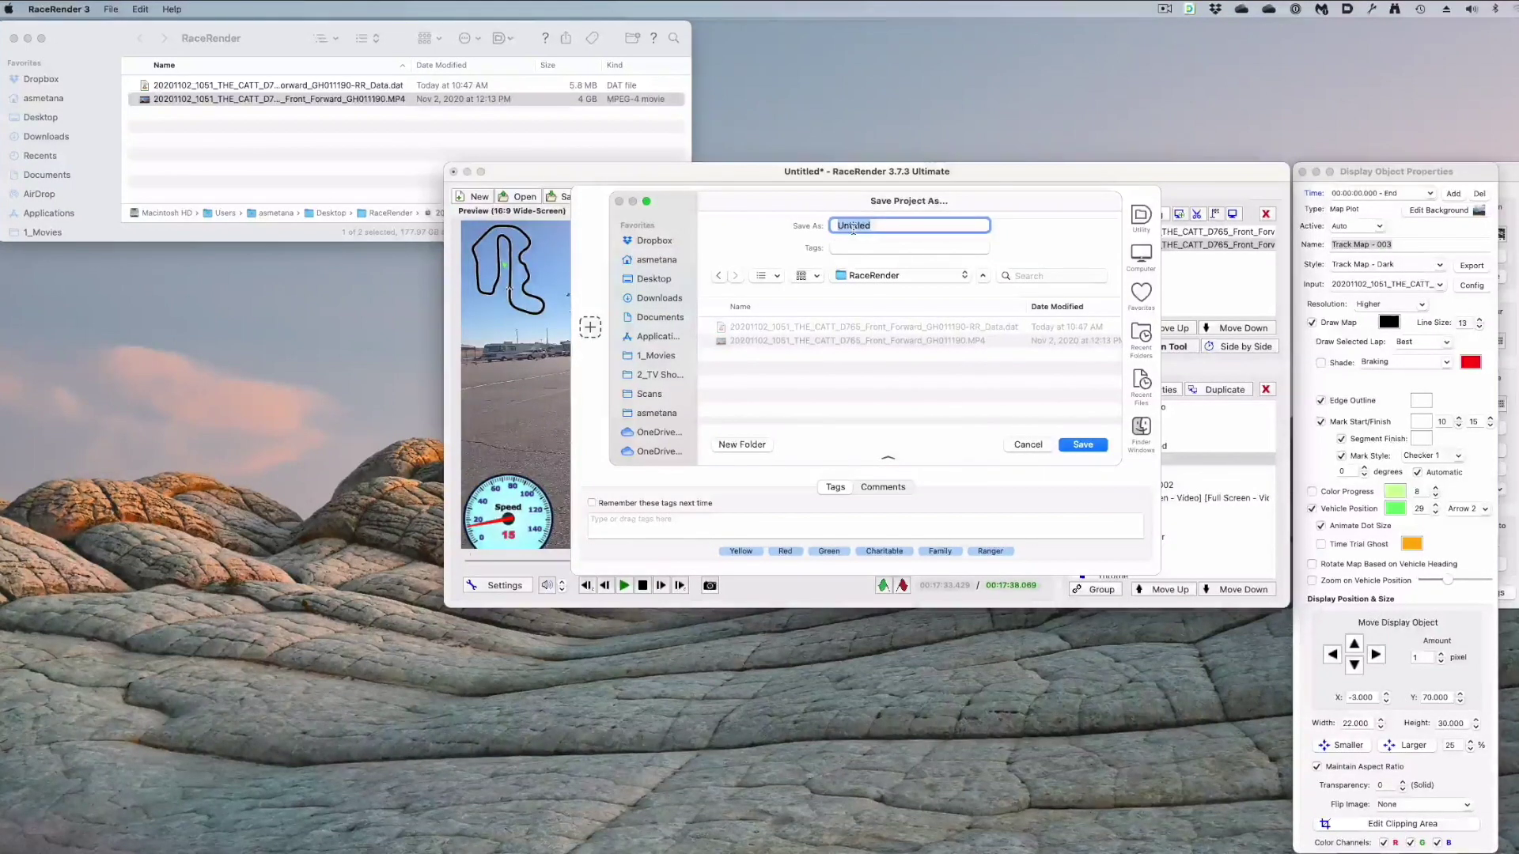
{"action": "type", "text": "20201102_1051_THE_"}
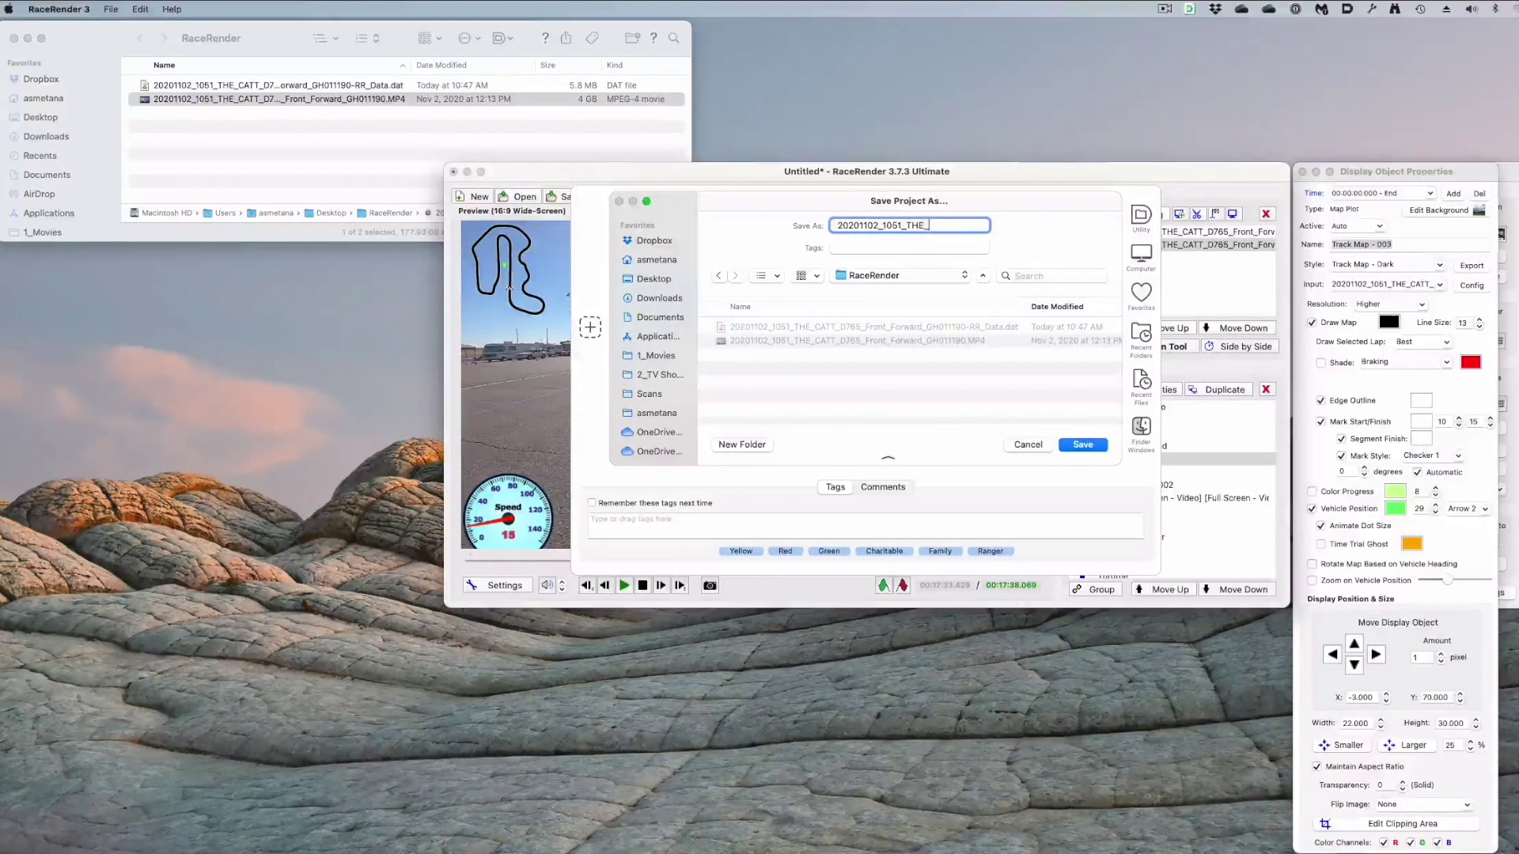
{"action": "type", "text": "CATT_D765_Ra"}
{"action": "type", "text": "Render"}
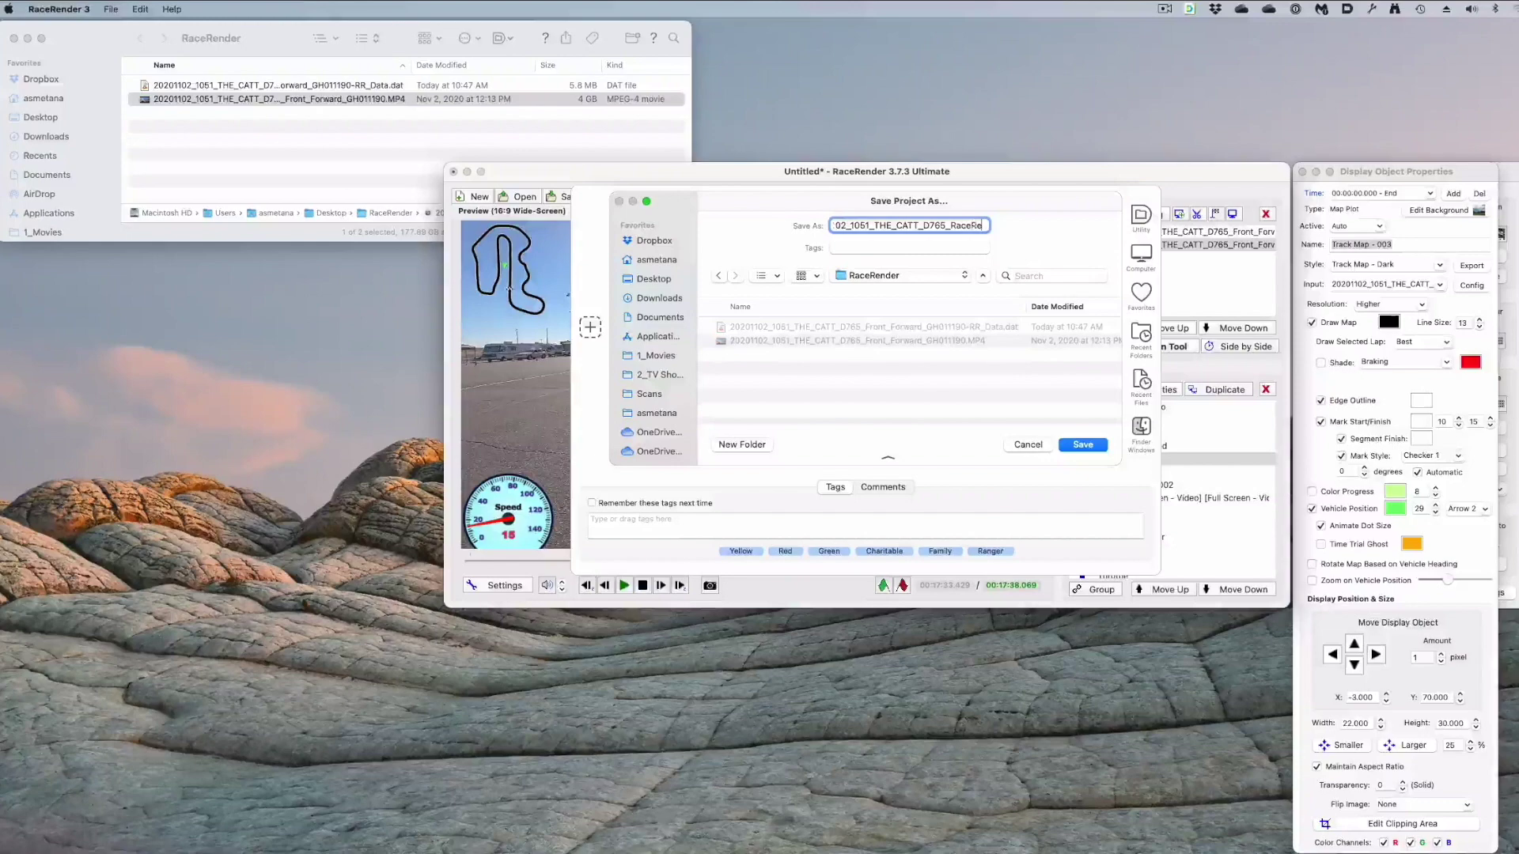
{"action": "left_click", "coordinate": [1080, 445]}
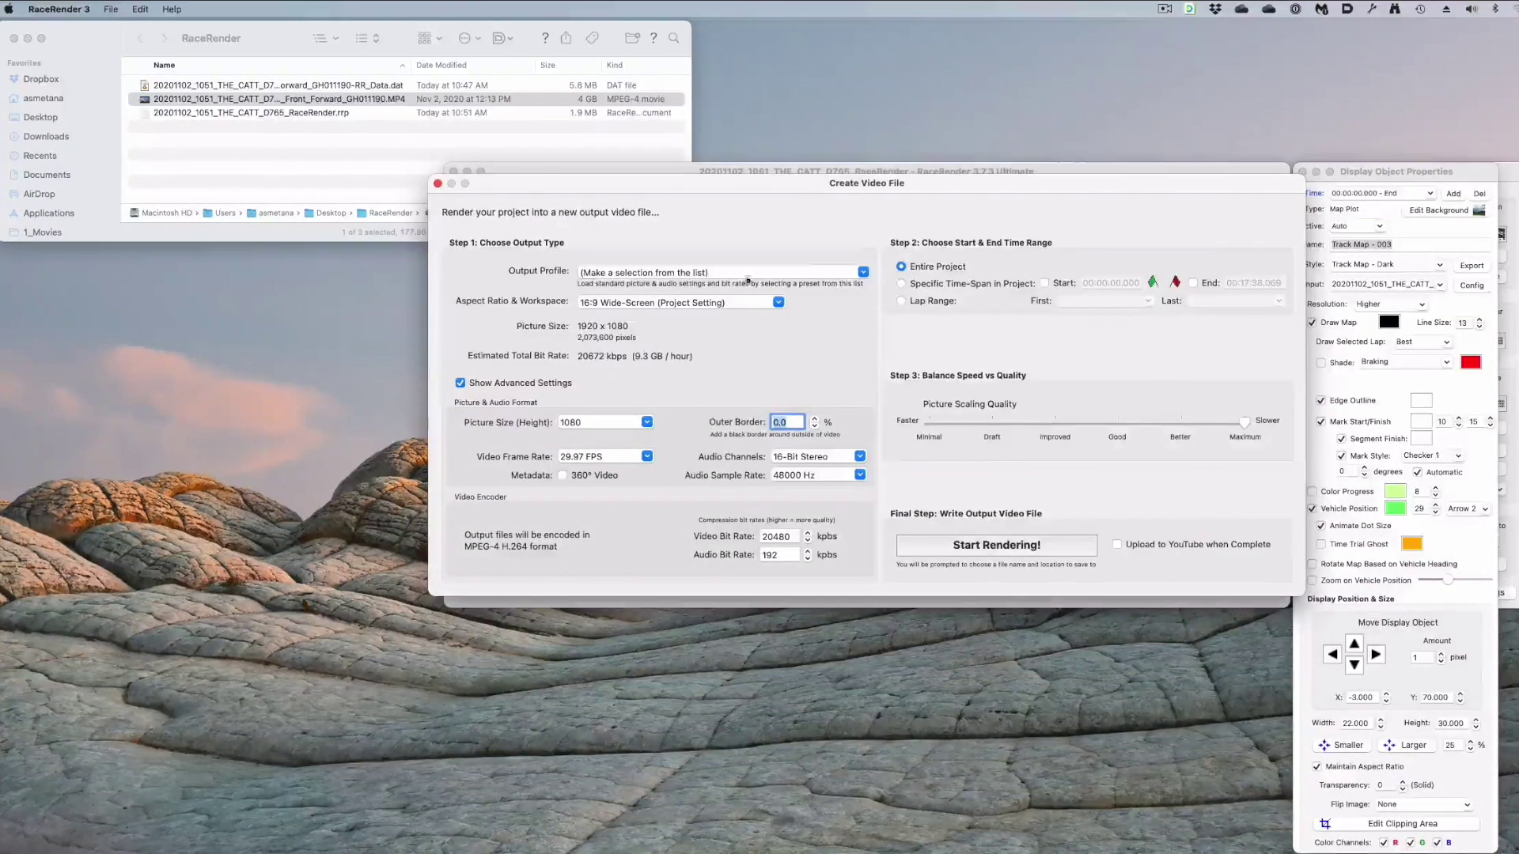
{"action": "left_click", "coordinate": [862, 272]}
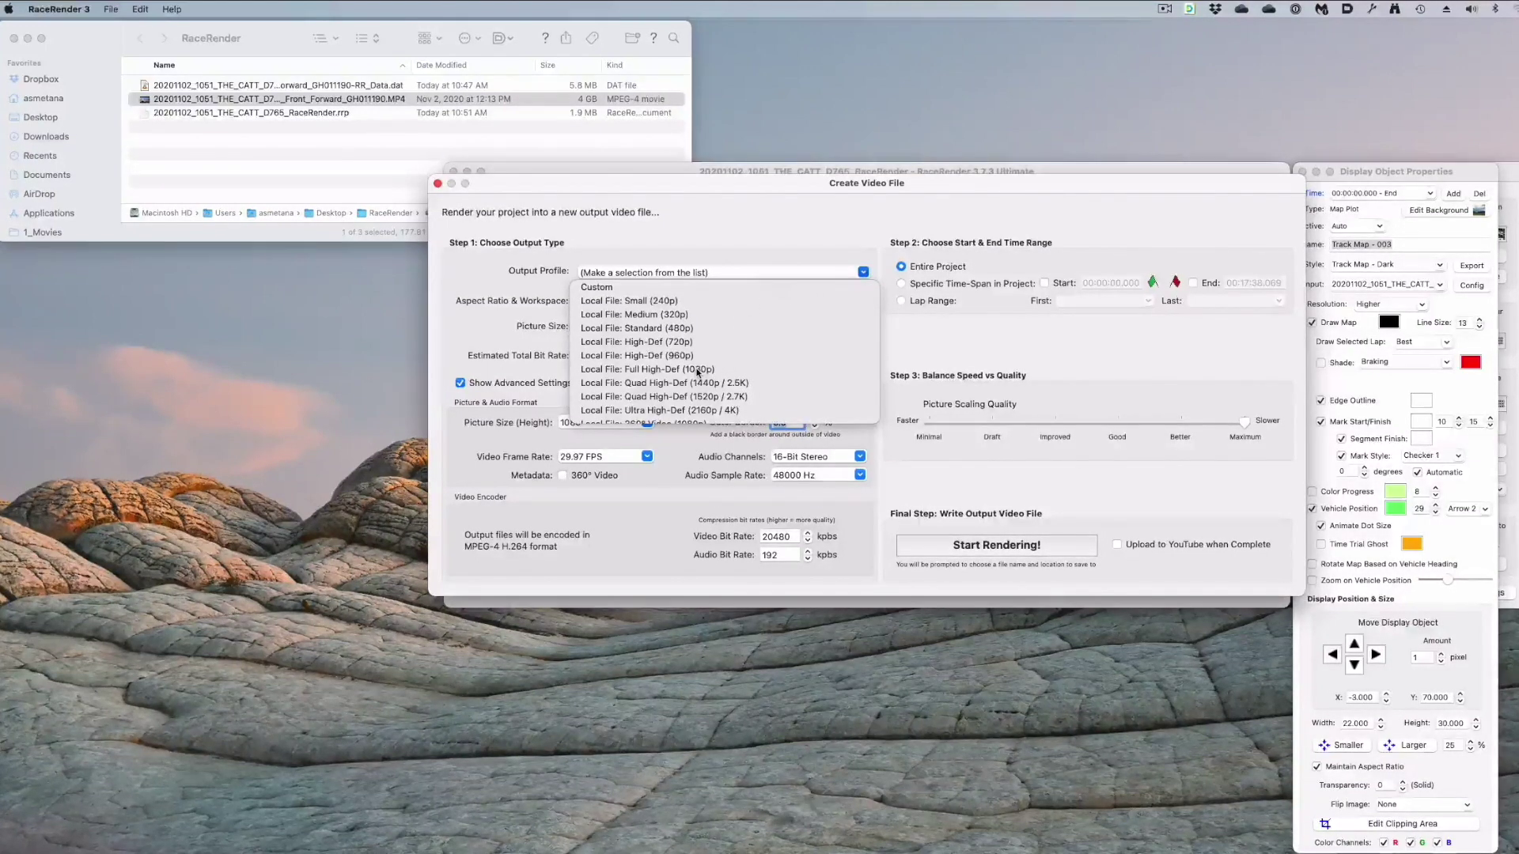
{"action": "left_click", "coordinate": [697, 369]}
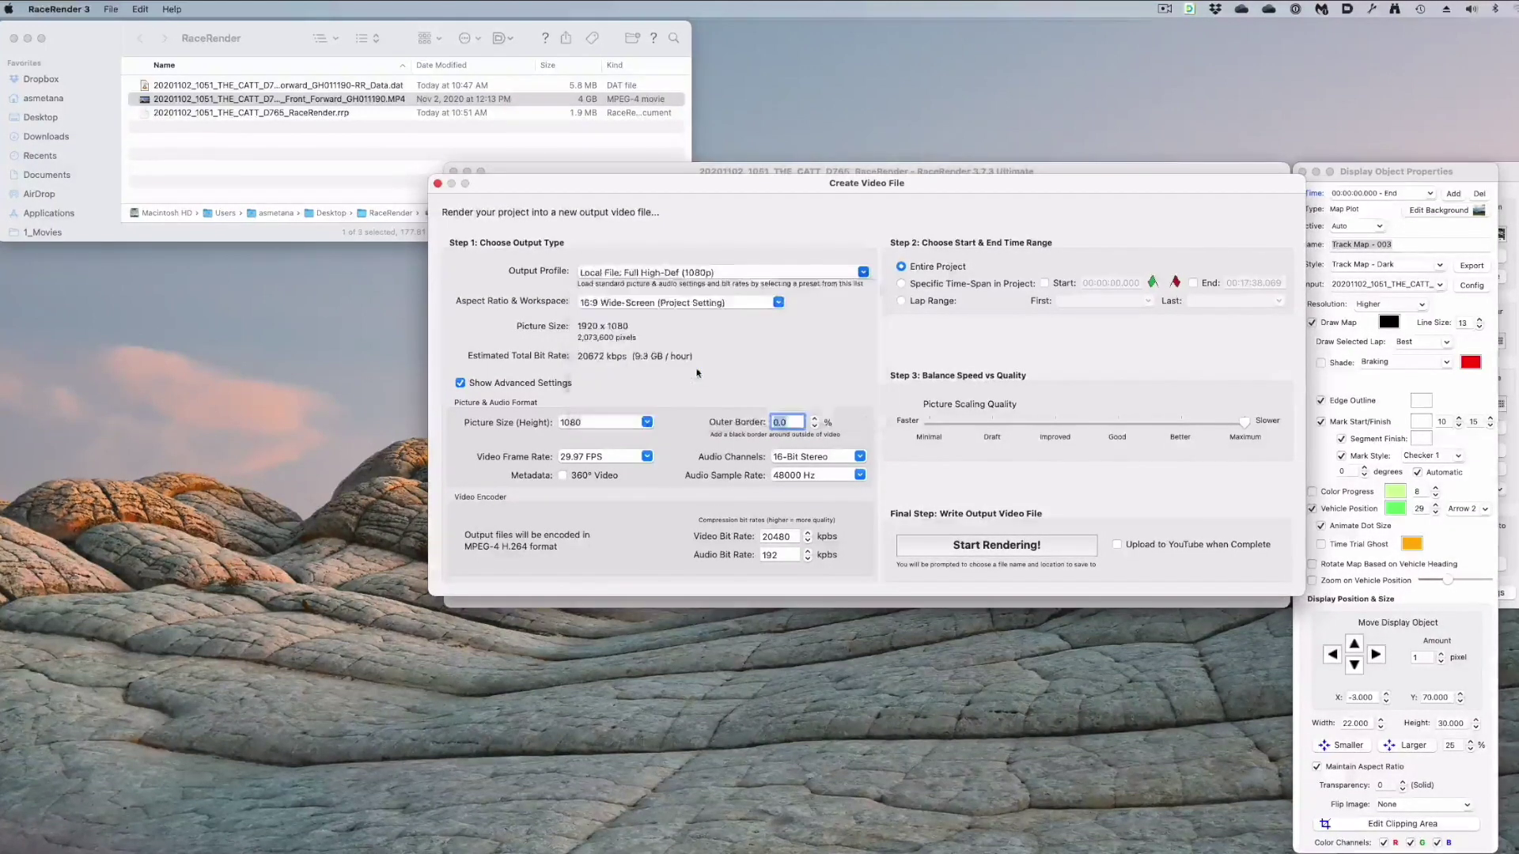
{"action": "left_click", "coordinate": [863, 273]}
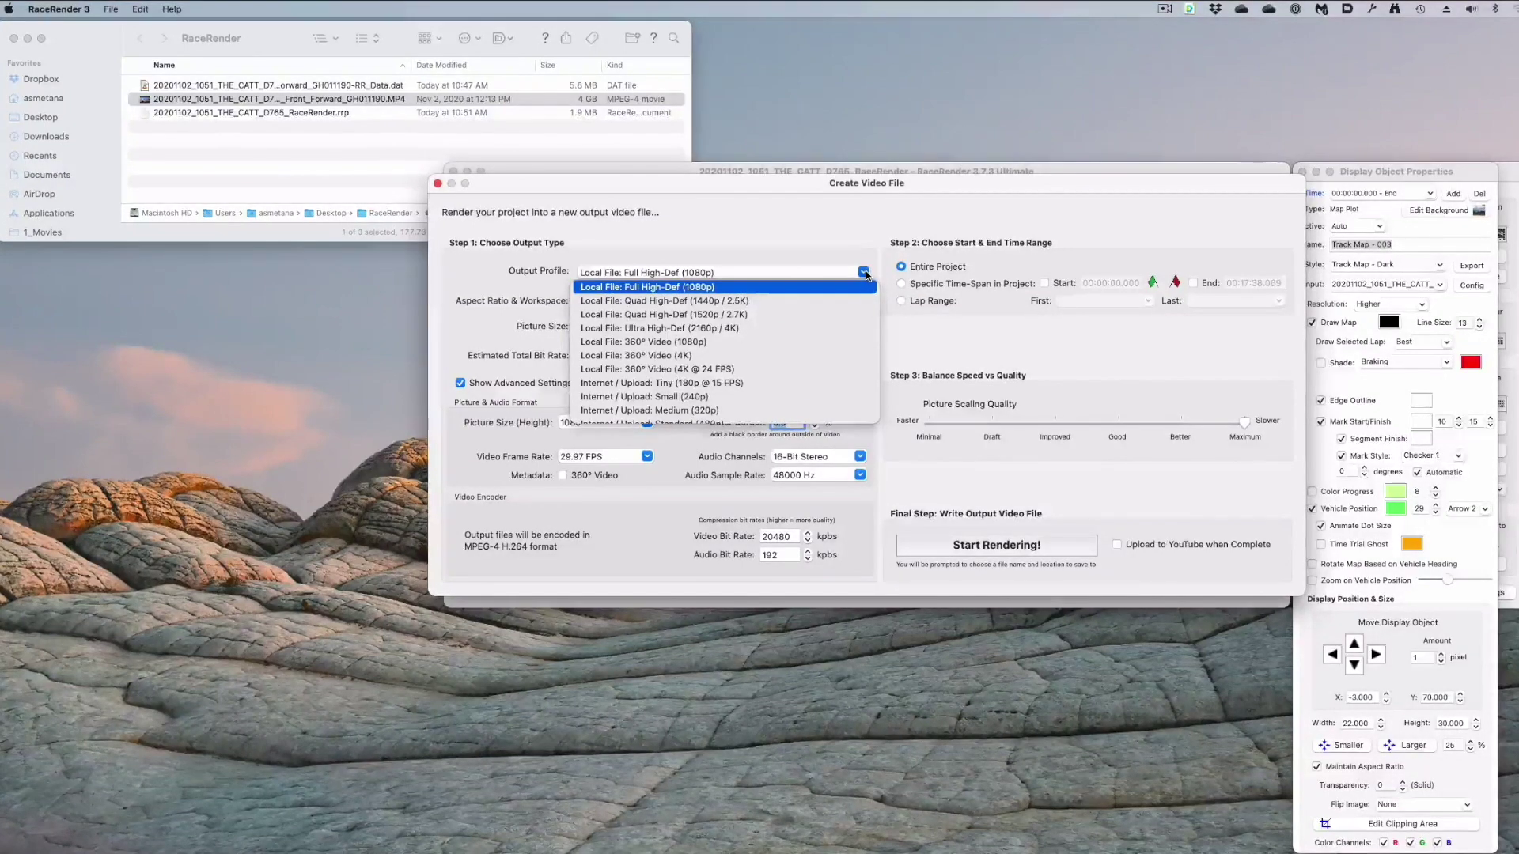
{"action": "left_click", "coordinate": [642, 287]}
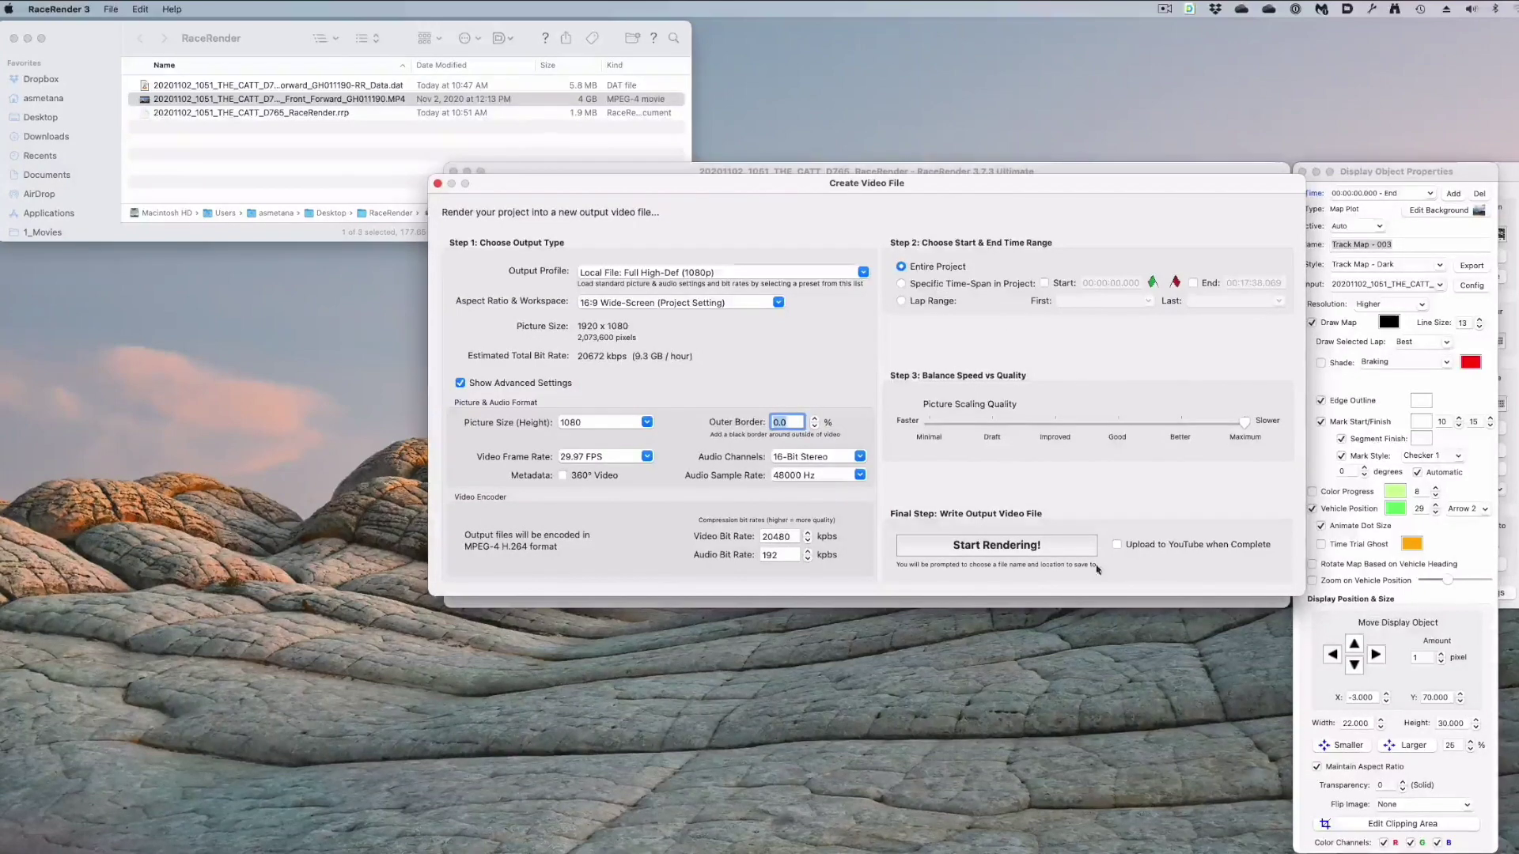
{"action": "left_click", "coordinate": [437, 184]}
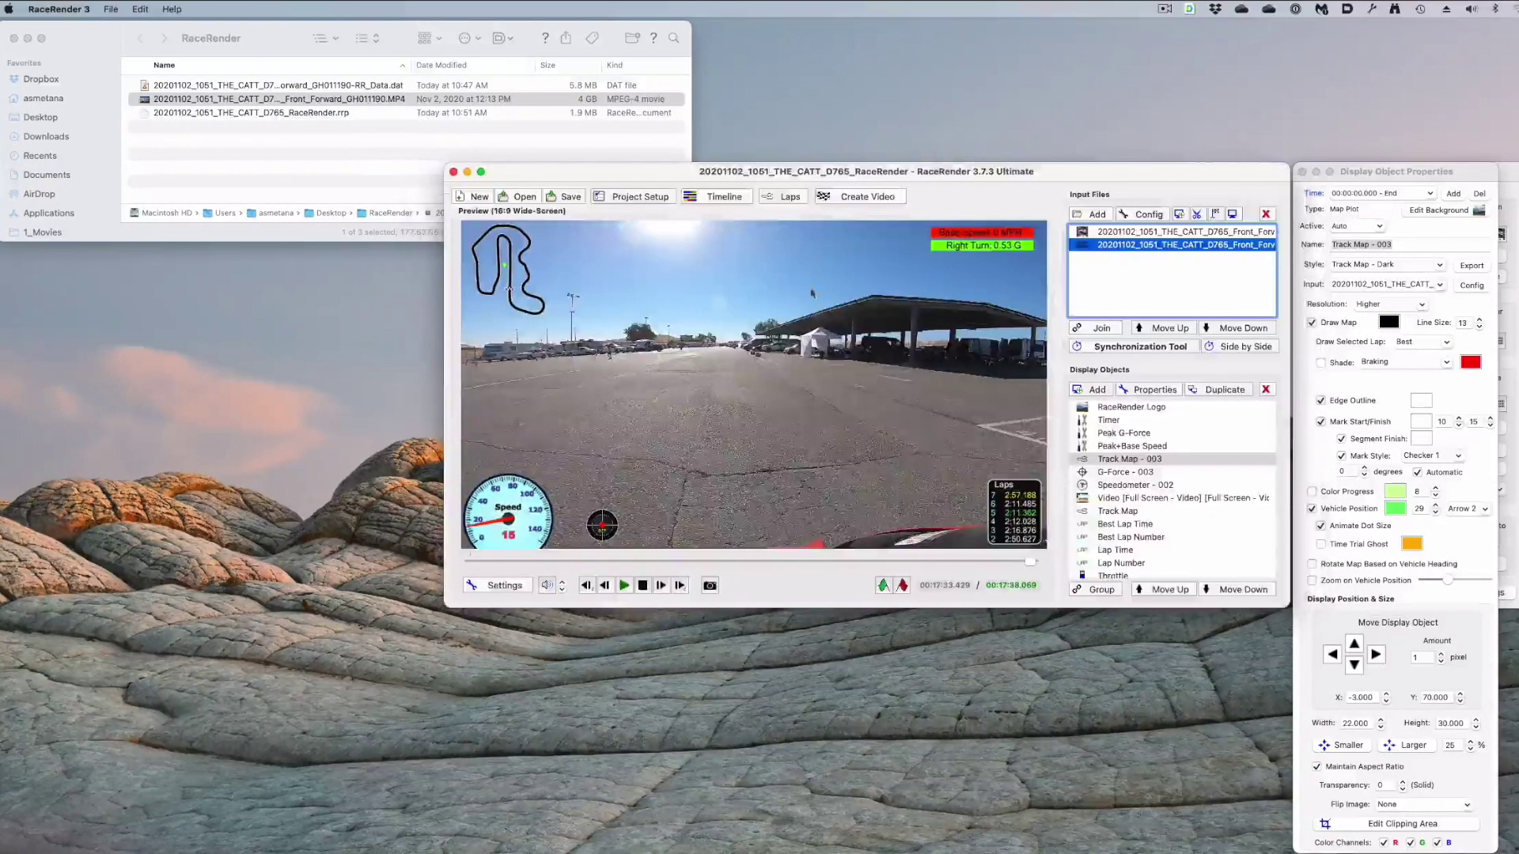
- Scrub the preview between the opening and closing laps to find suitable start and end times for the output video
{"action": "left_click_drag", "start_coordinate": [1030, 565], "coordinate": [991, 565]}
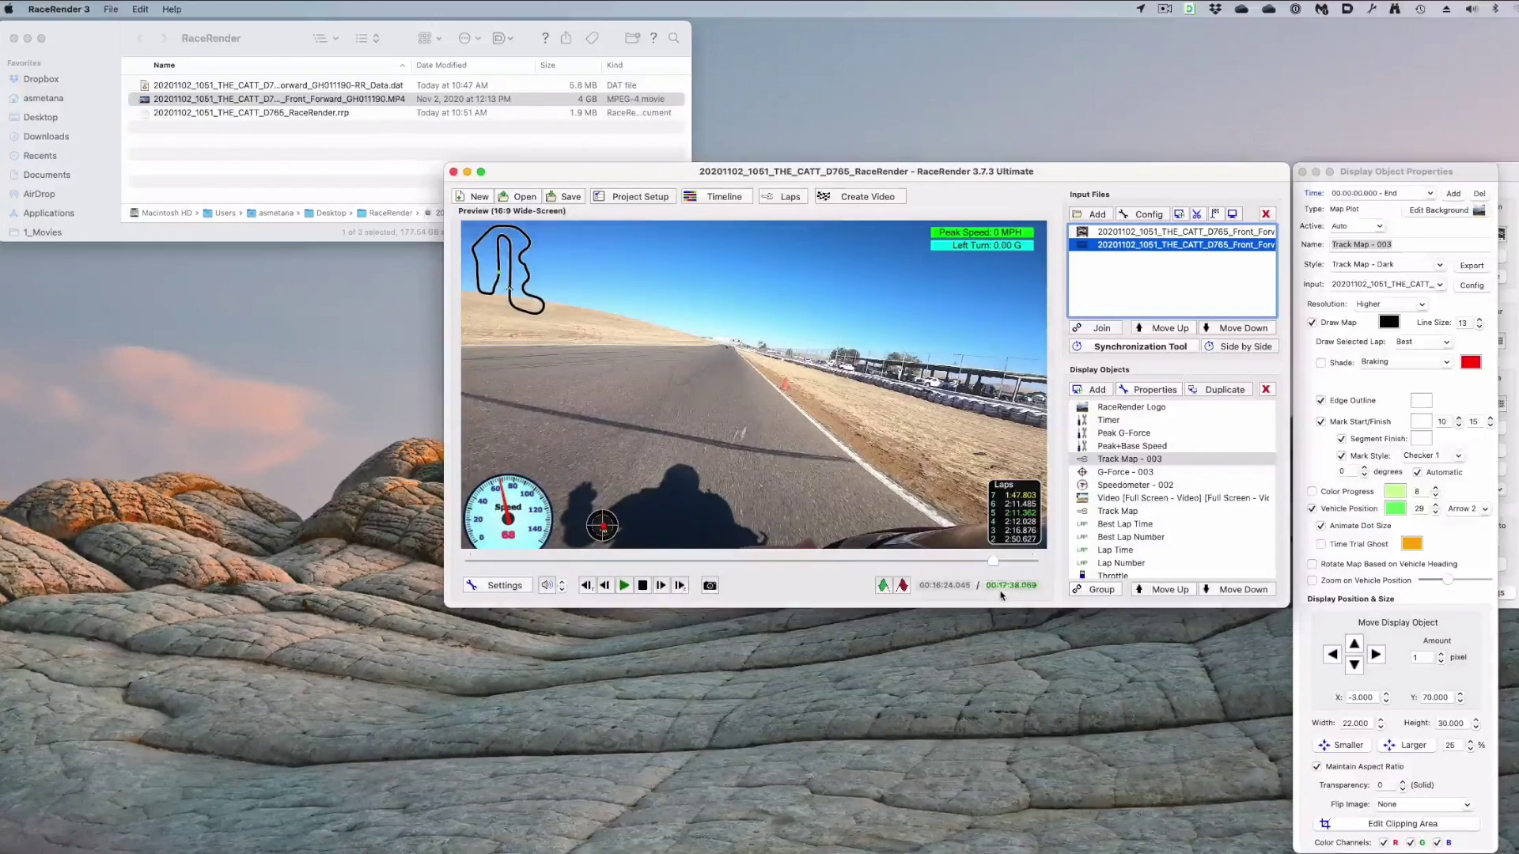
{"action": "left_click_drag", "start_coordinate": [996, 565], "coordinate": [561, 562]}
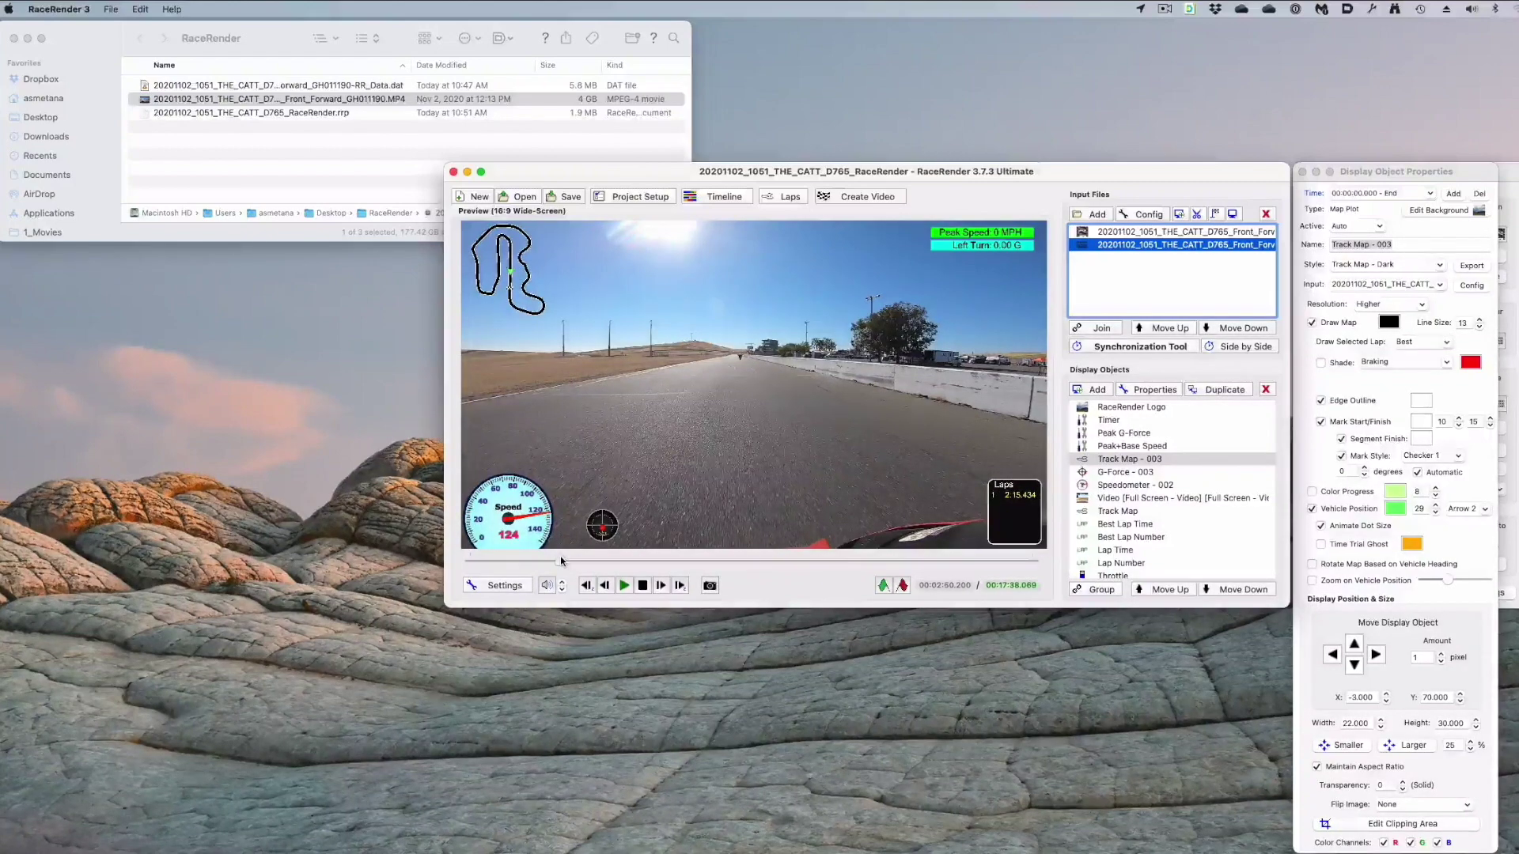
{"action": "left_click_drag", "start_coordinate": [561, 562], "coordinate": [995, 565]}
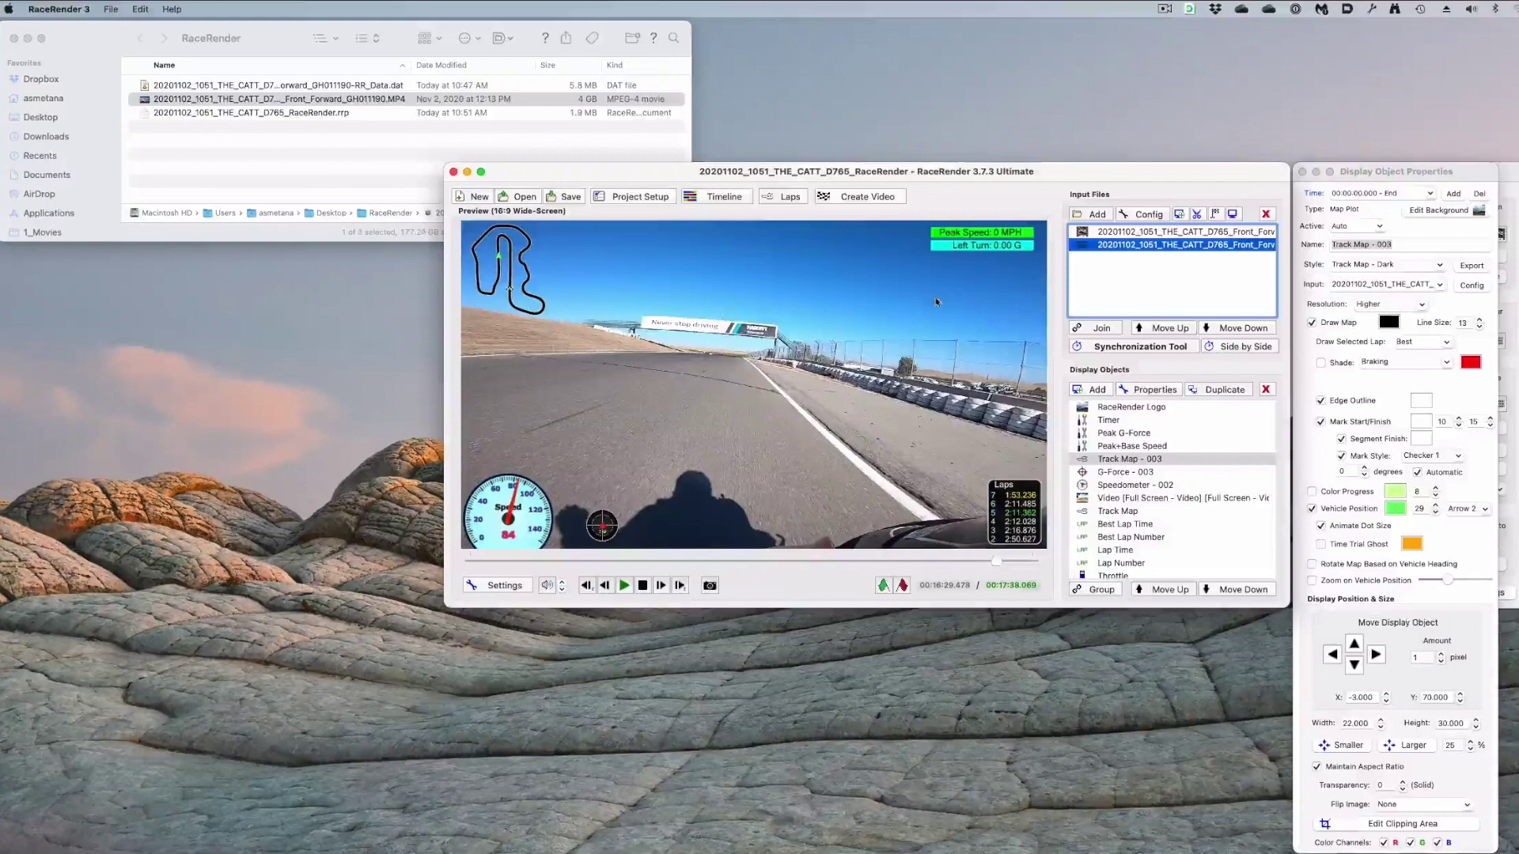
- Limit the video output to a specific time span starting at 00:02:55.000 and ending at 00:16:30.069
{"action": "left_click", "coordinate": [859, 197]}
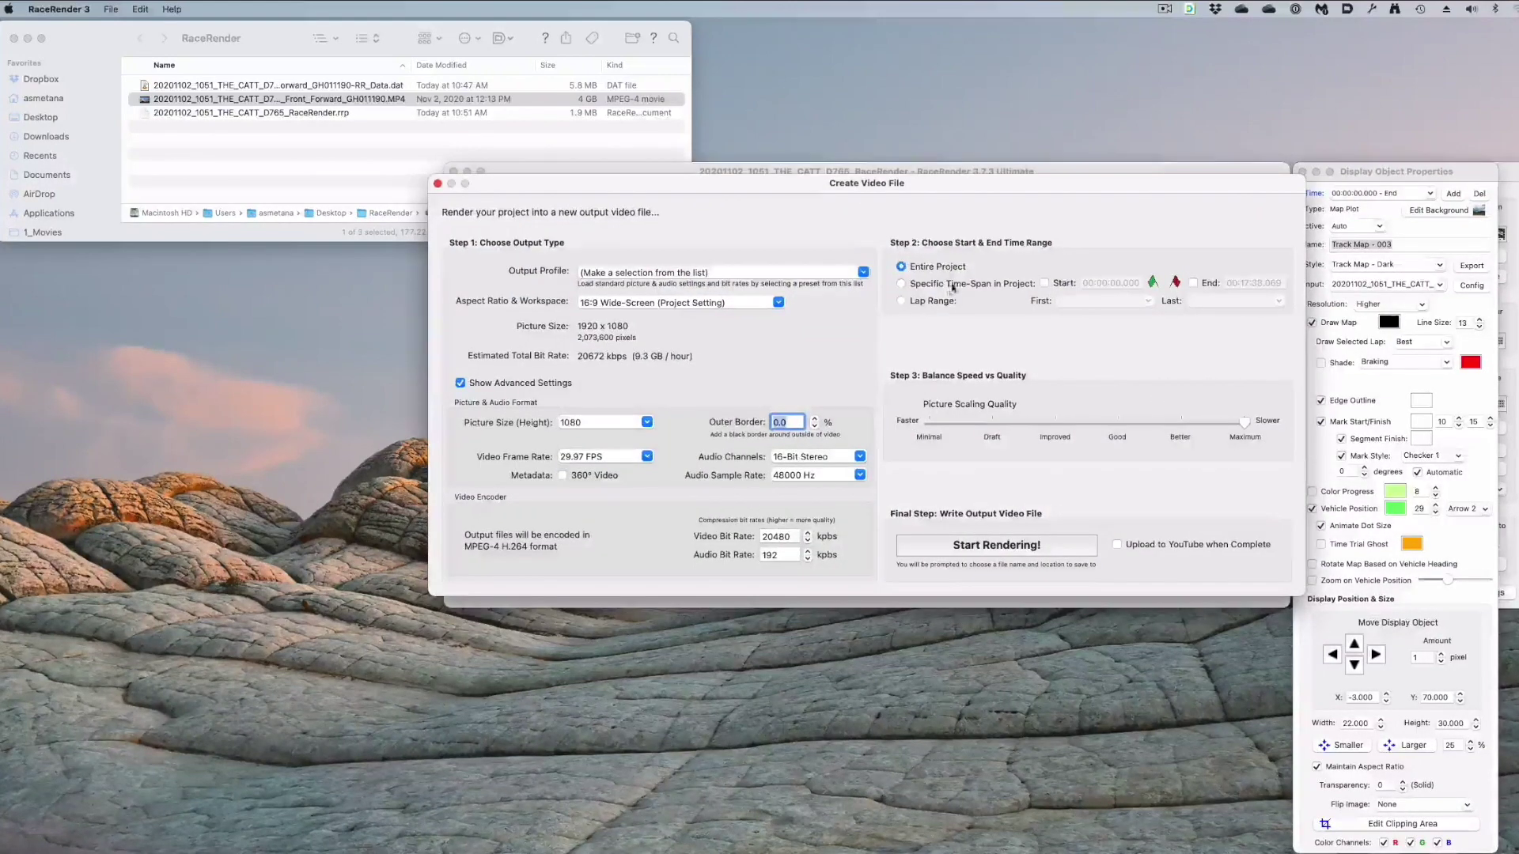
{"action": "left_click", "coordinate": [1044, 283]}
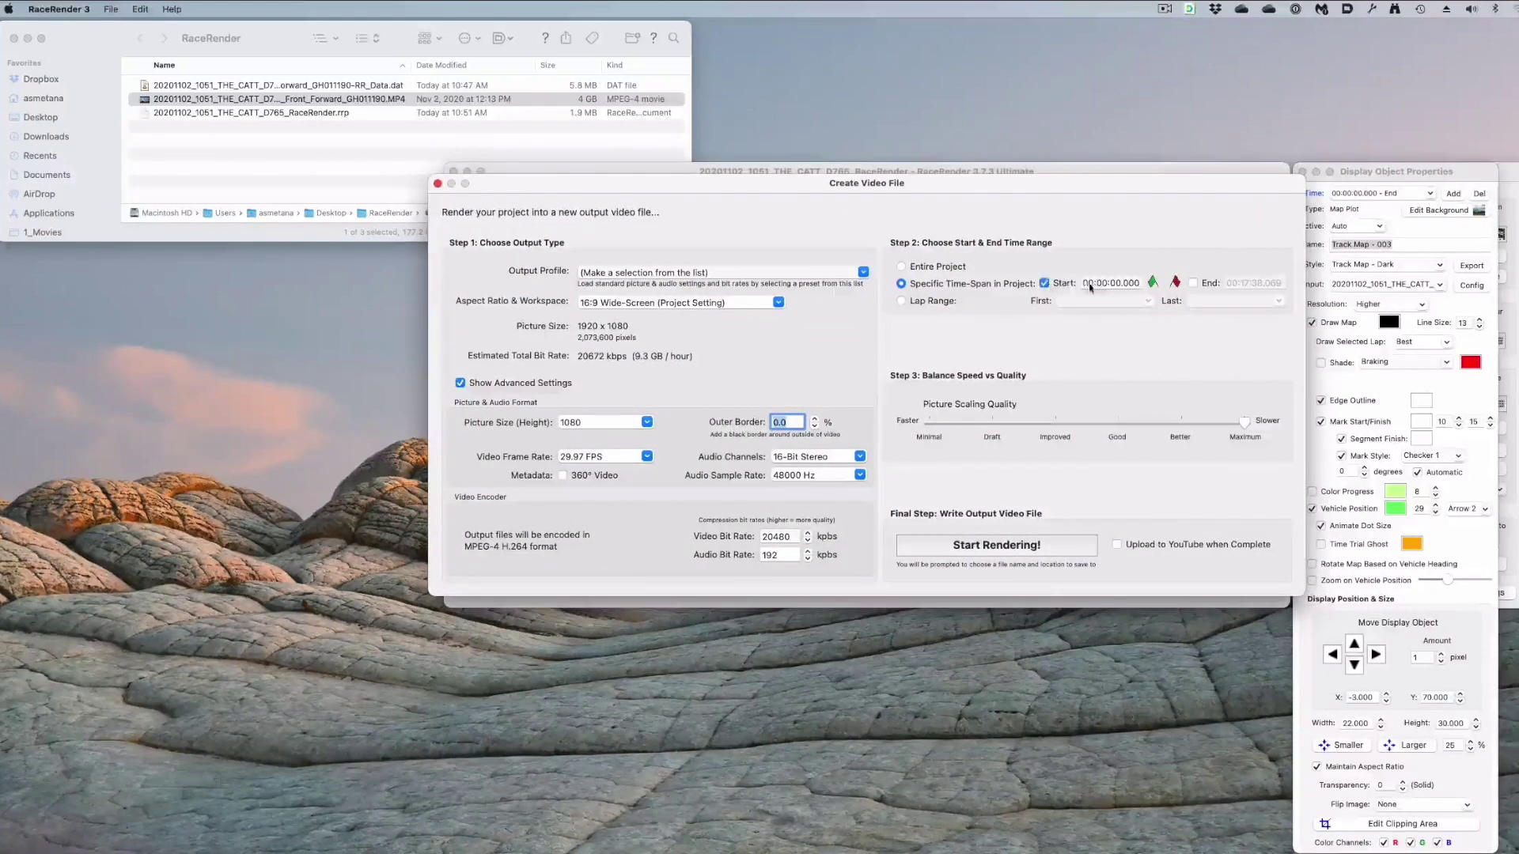
{"action": "left_click", "coordinate": [1099, 285]}
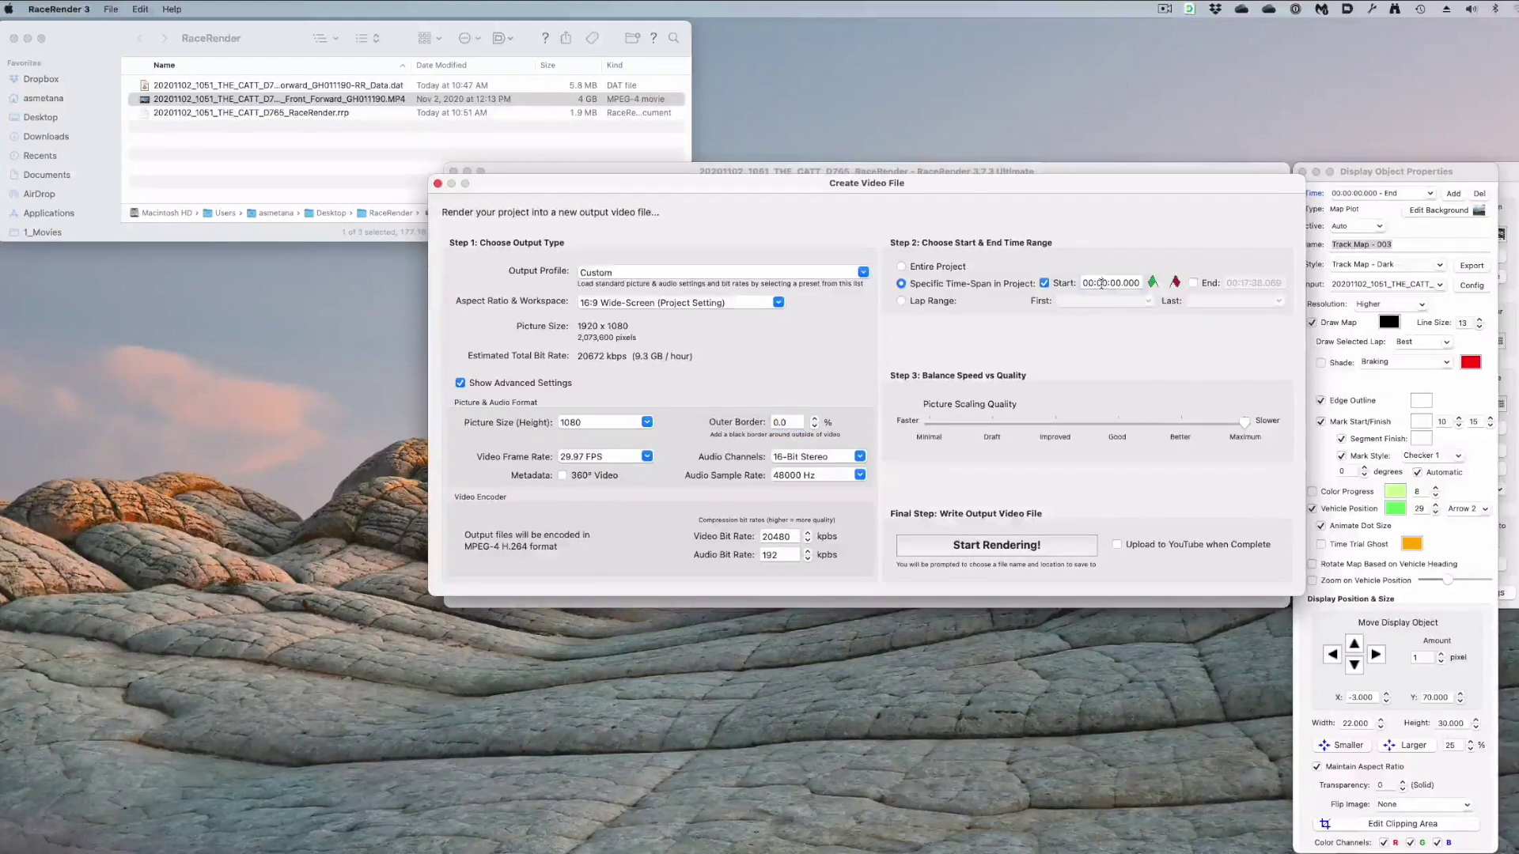
{"action": "type", "text": "02:"}
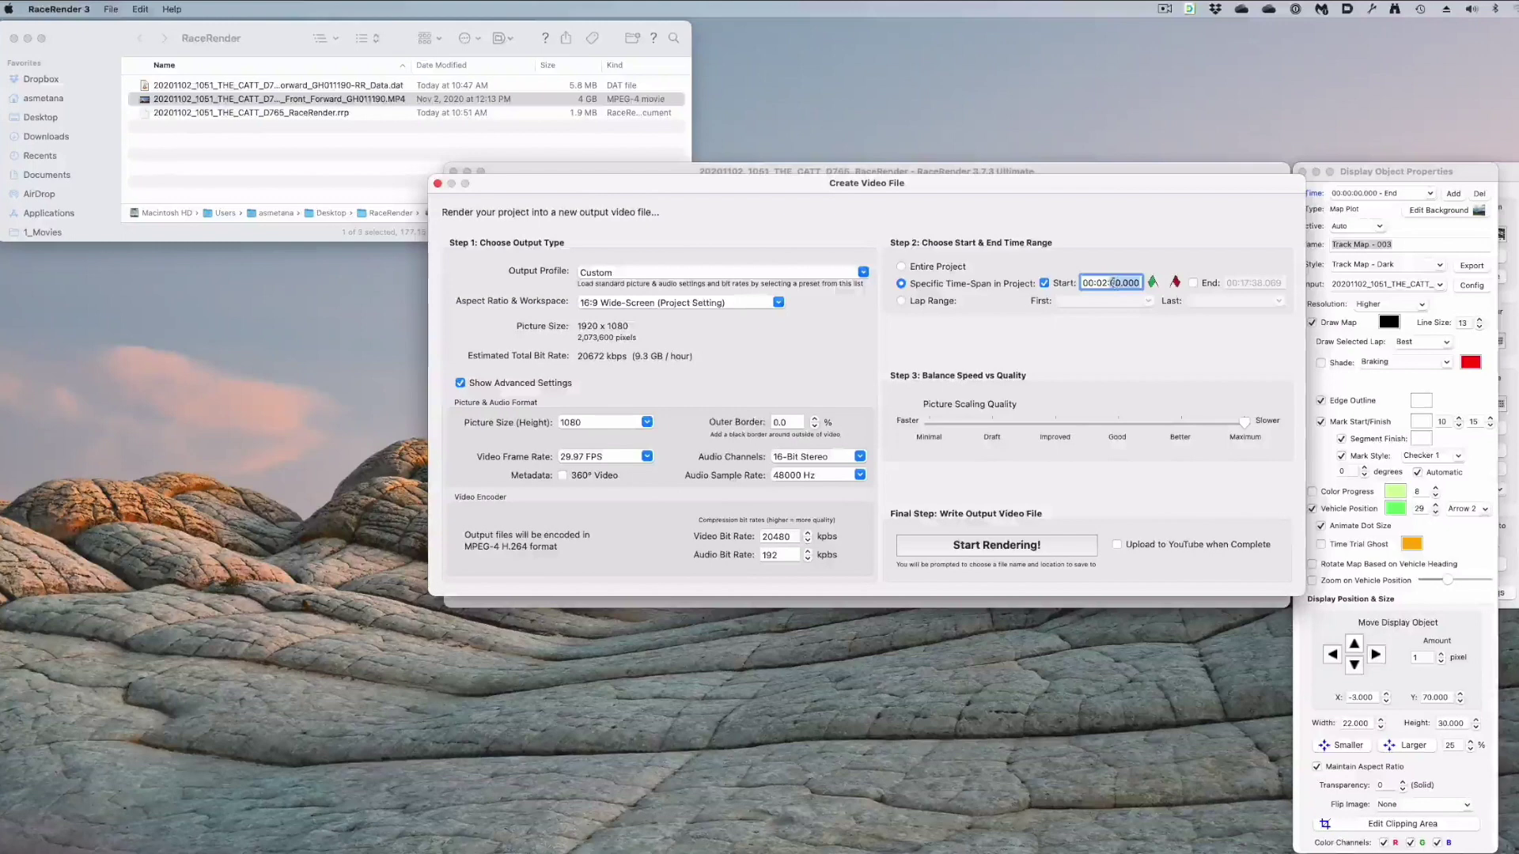
{"action": "type", "text": "55"}
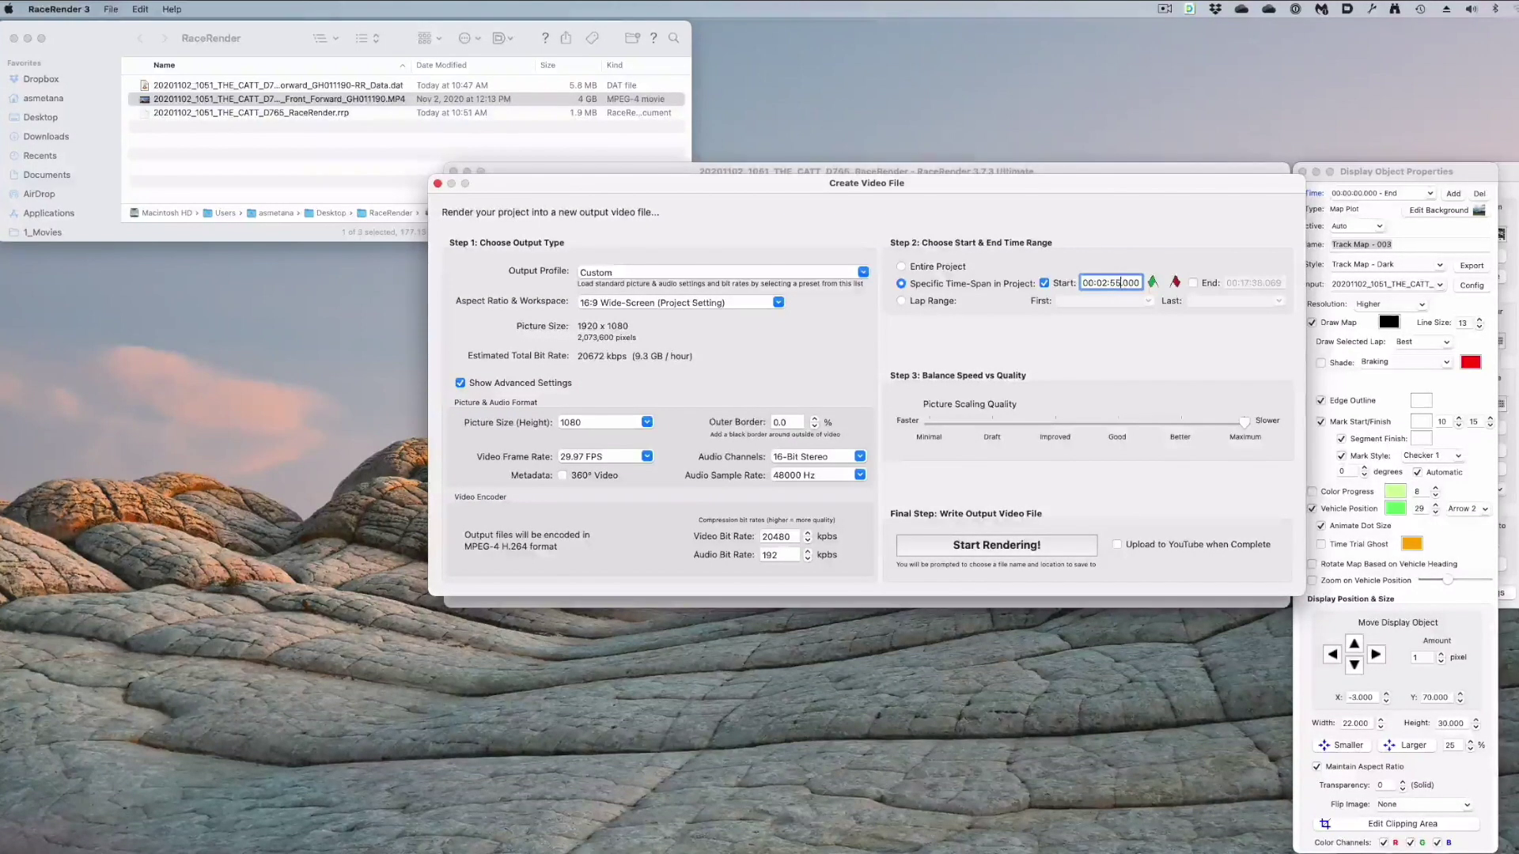
{"action": "left_click", "coordinate": [1193, 284]}
{"action": "left_click", "coordinate": [1243, 283]}
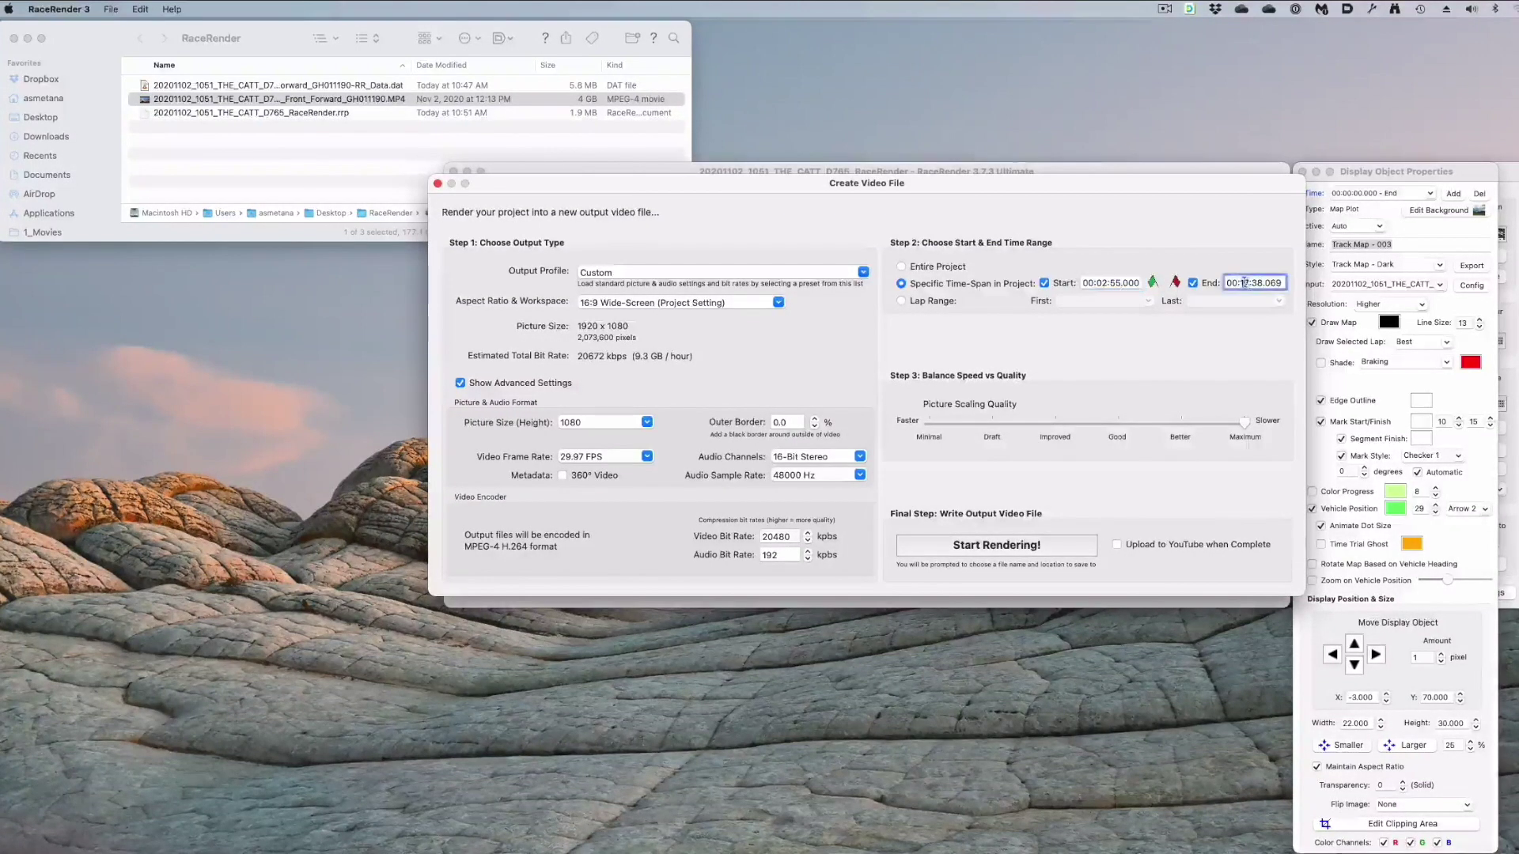
{"action": "type", "text": "3"}
{"action": "type", "text": "30"}
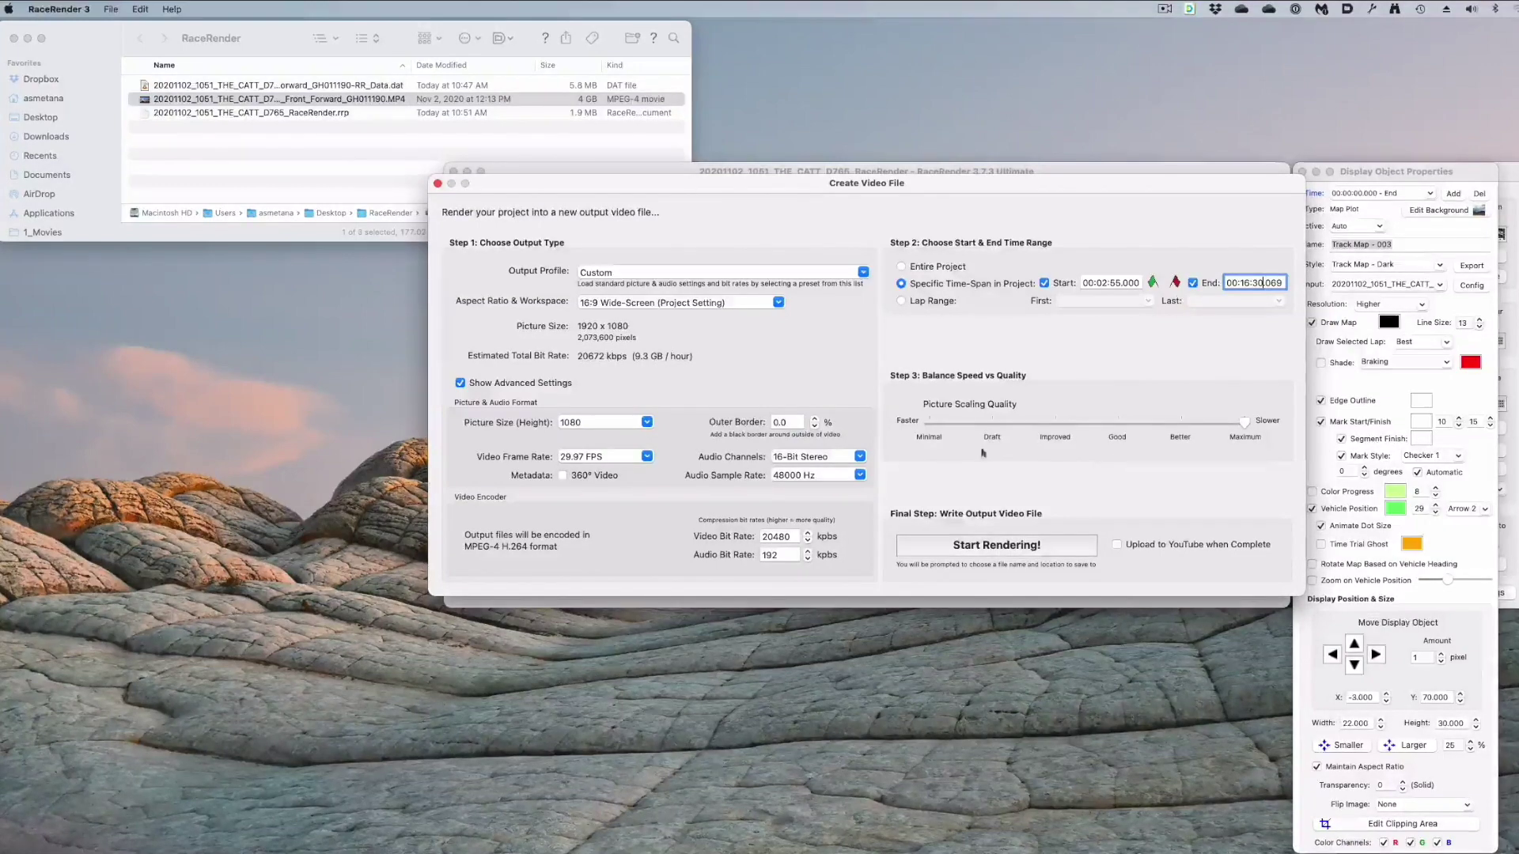
- Start rendering the video, saving it in the RaceRender folder under the suggested file name
{"action": "left_click", "coordinate": [1011, 556]}
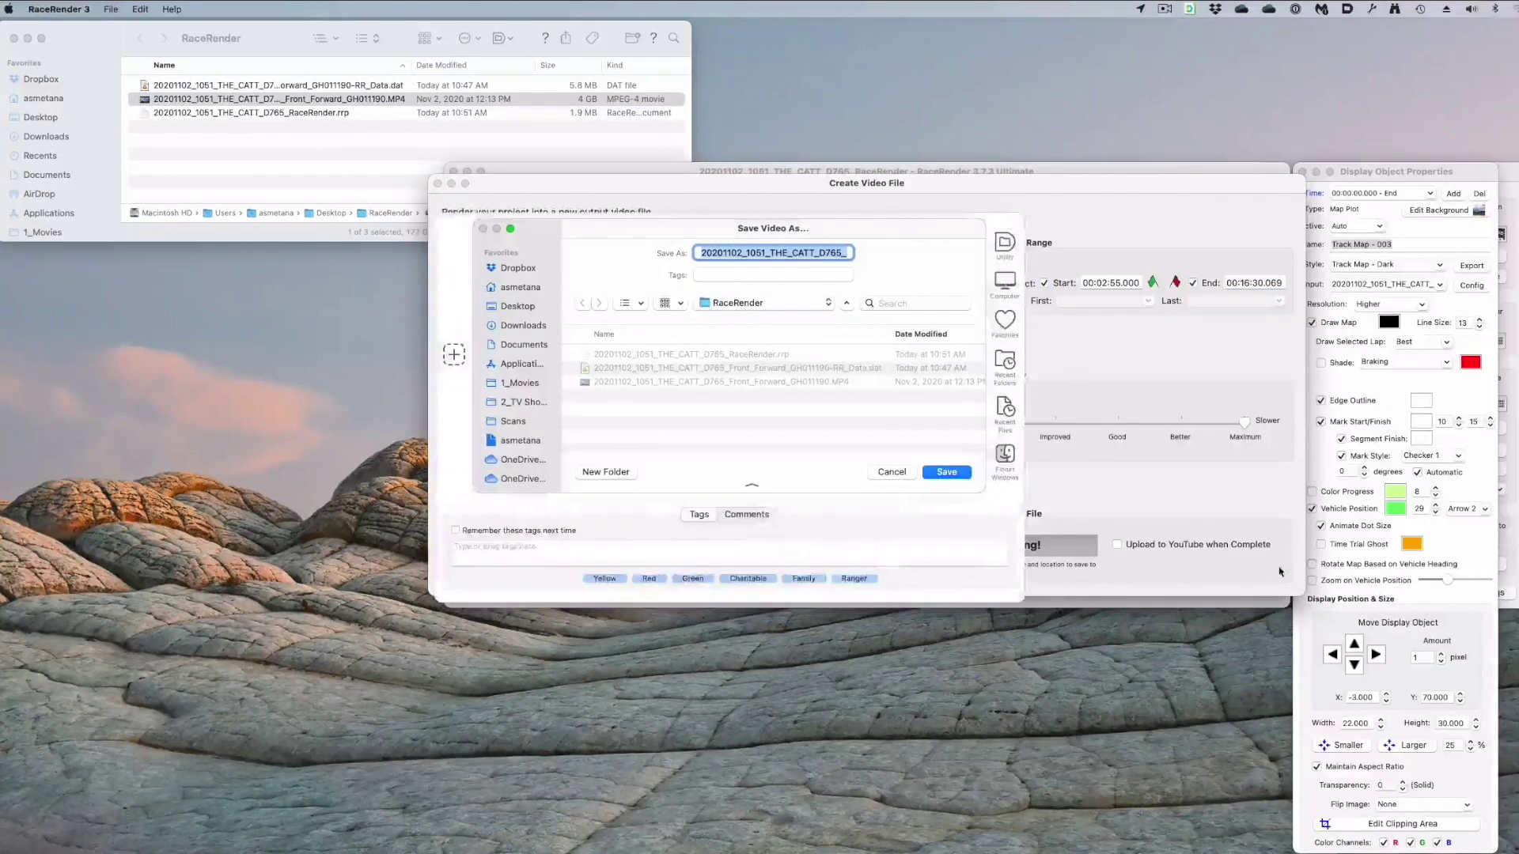
{"action": "left_click", "coordinate": [948, 473]}
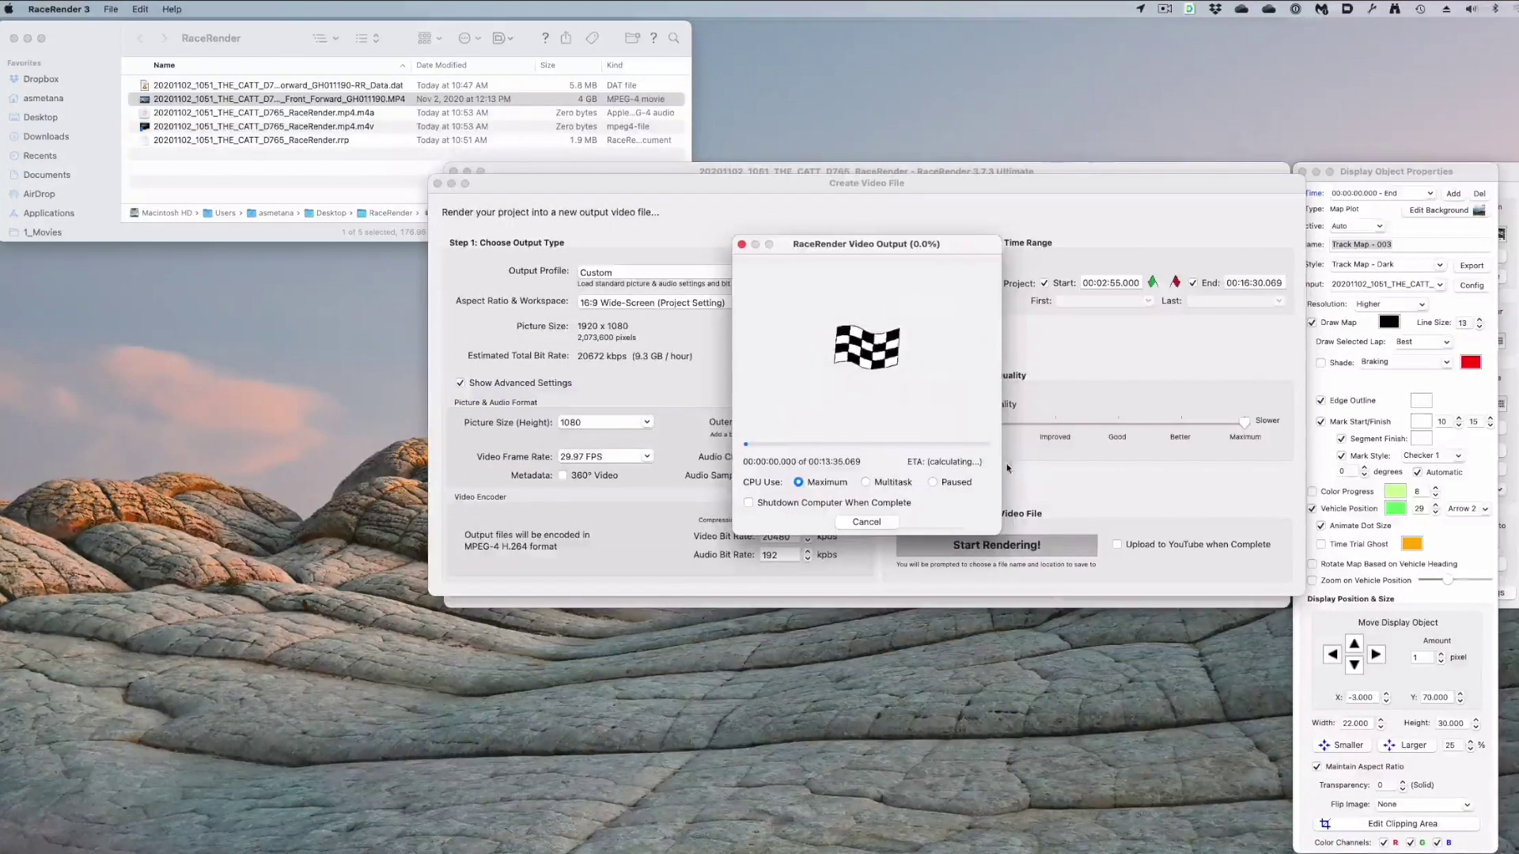
- Check the render progress and examine the source video, data file and output files in the RaceRender folder in Finder
{"action": "left_click", "coordinate": [261, 98]}
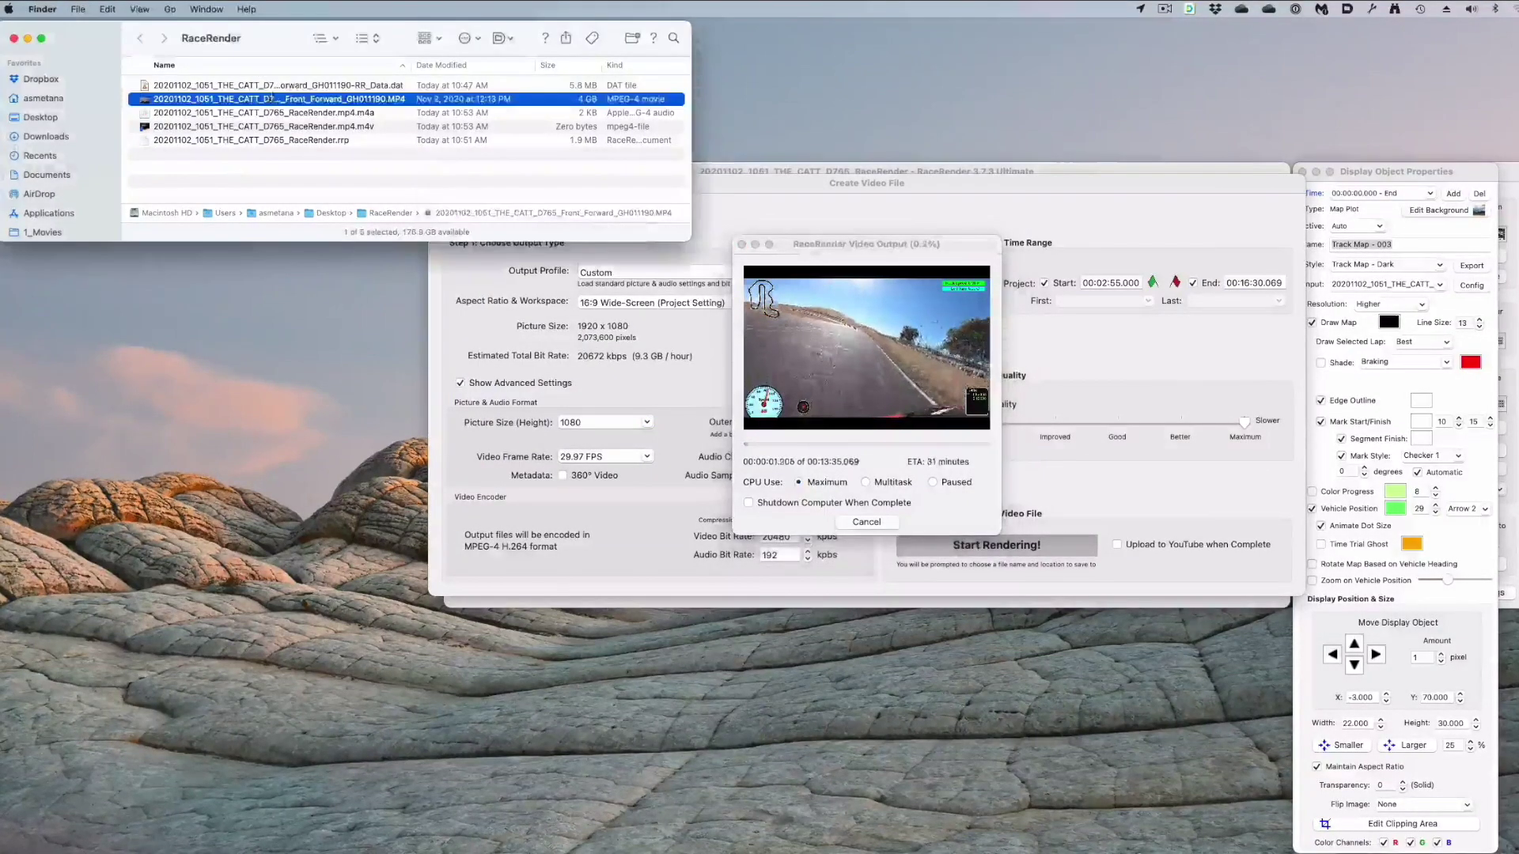
{"action": "left_click", "coordinate": [845, 261]}
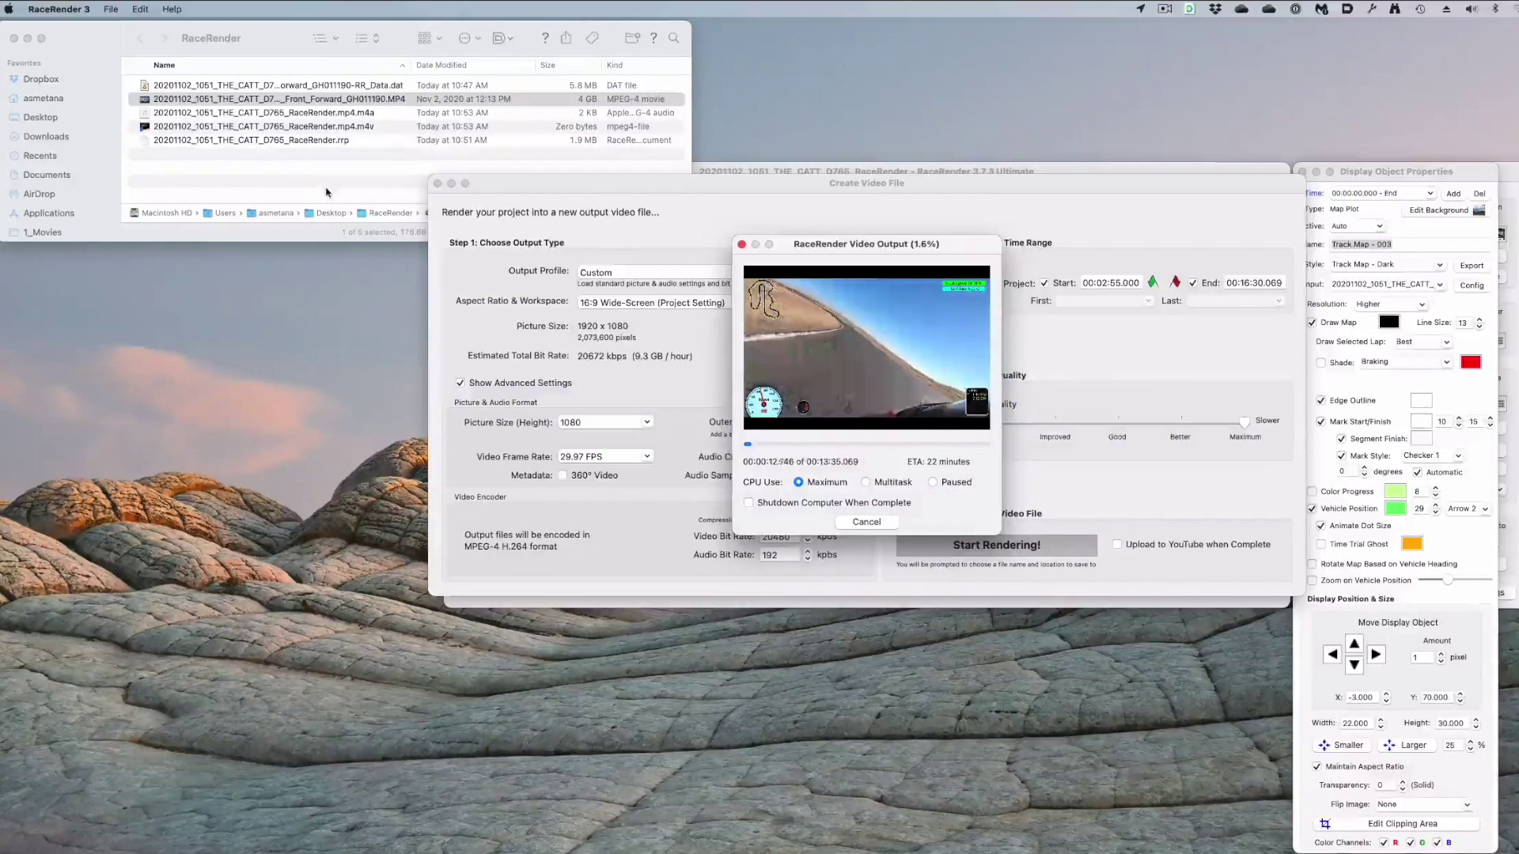
{"action": "left_click", "coordinate": [356, 98]}
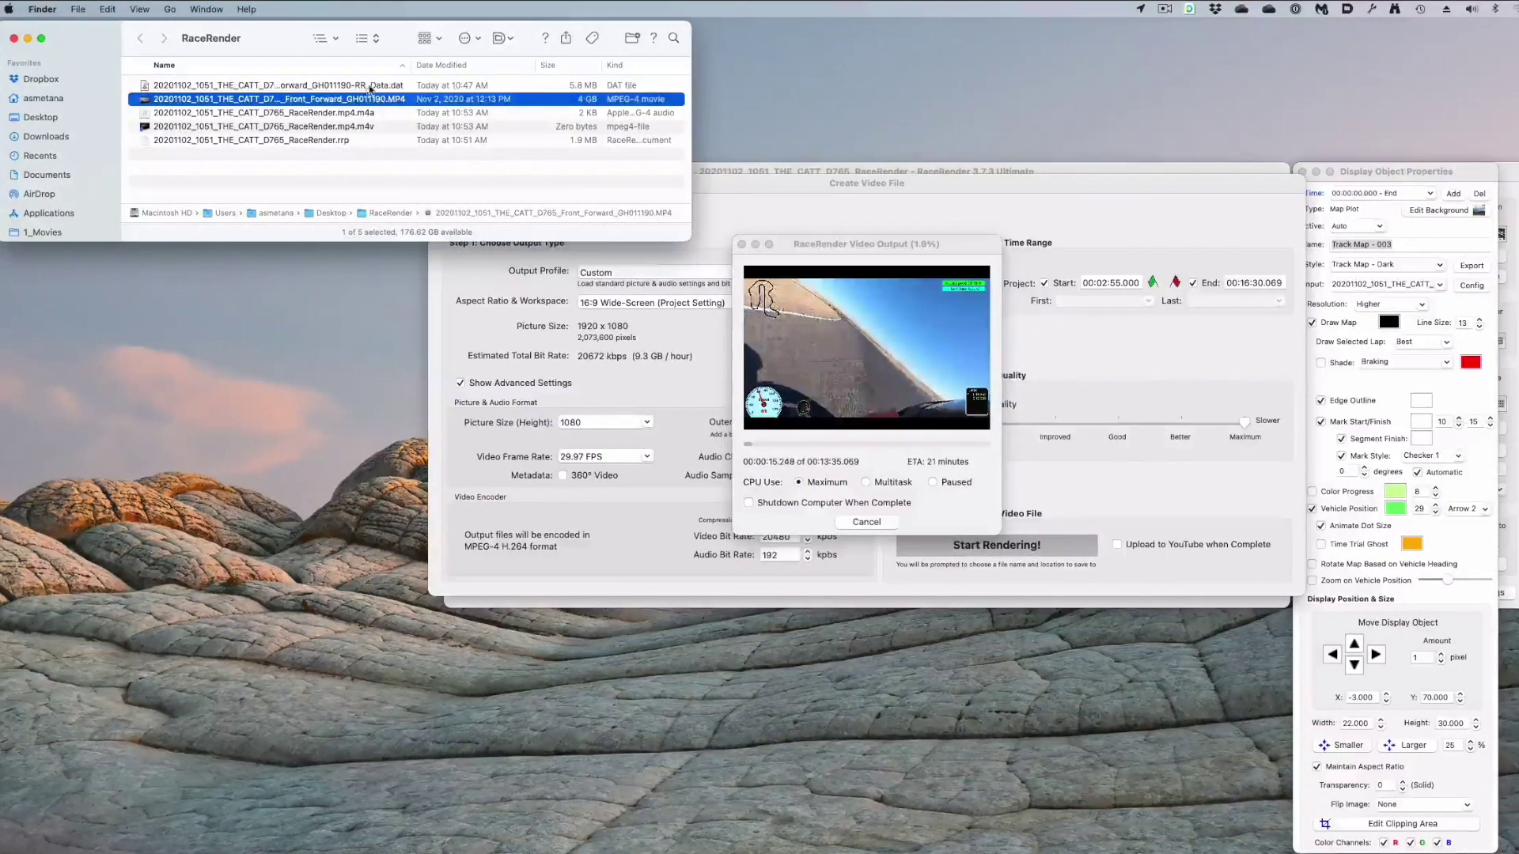
{"action": "left_click", "coordinate": [356, 86]}
{"action": "left_click", "coordinate": [357, 101]}
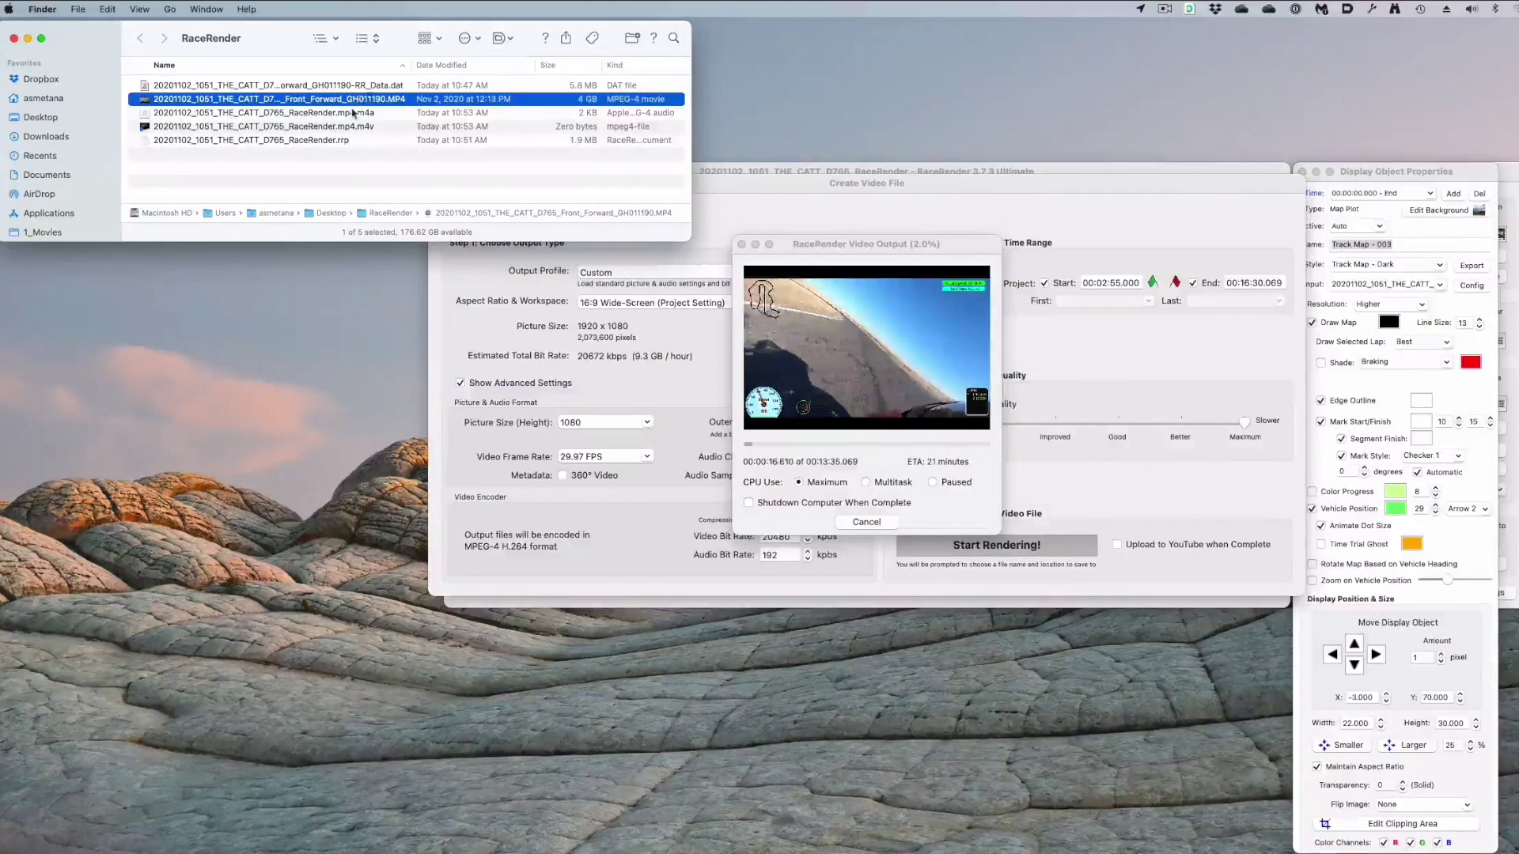
{"action": "left_click", "coordinate": [358, 113]}
{"action": "left_click", "coordinate": [385, 87]}
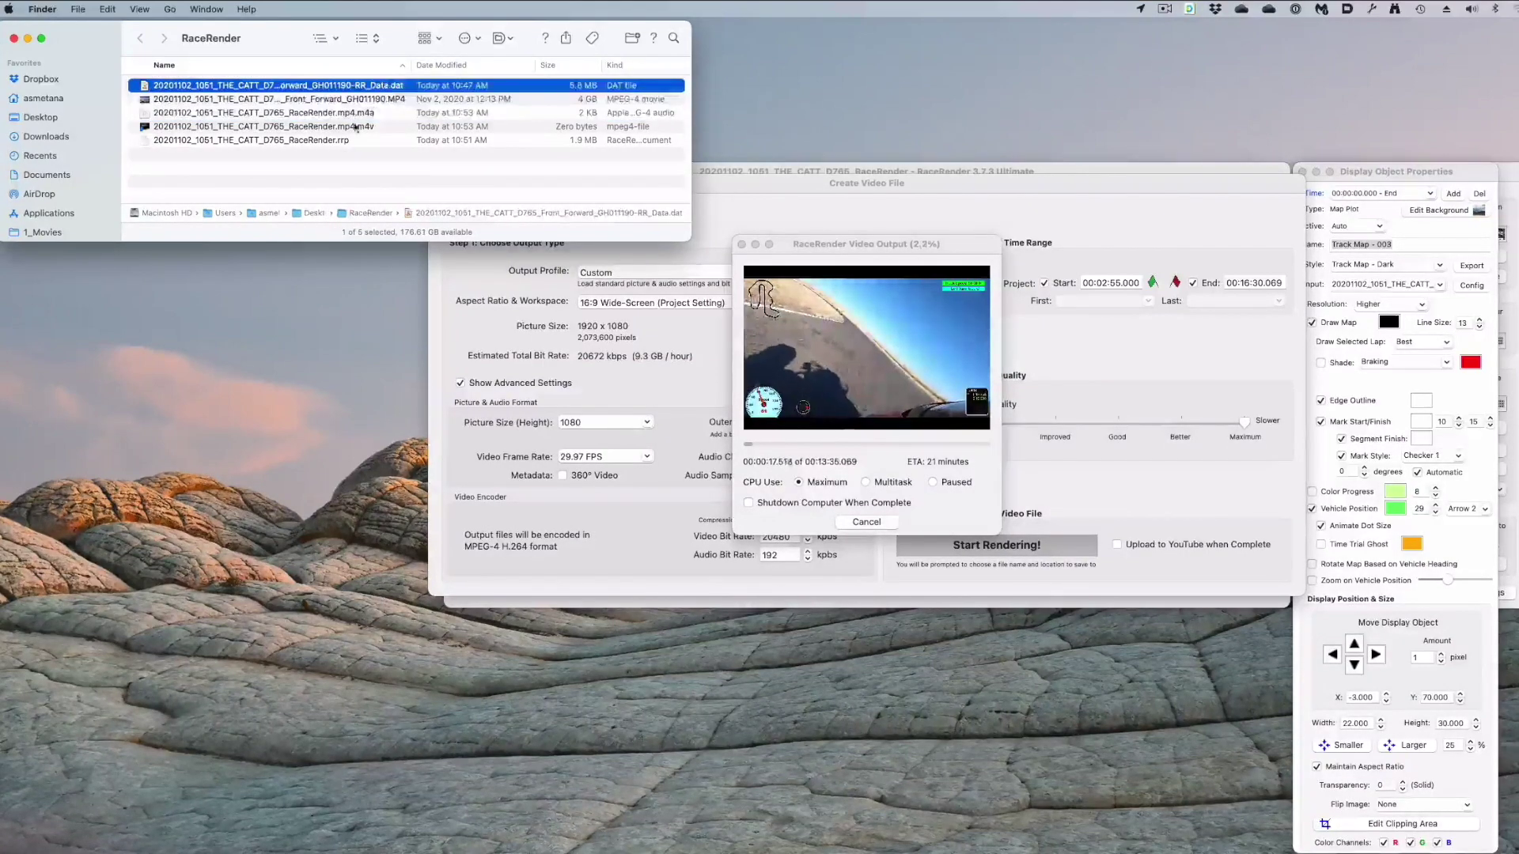